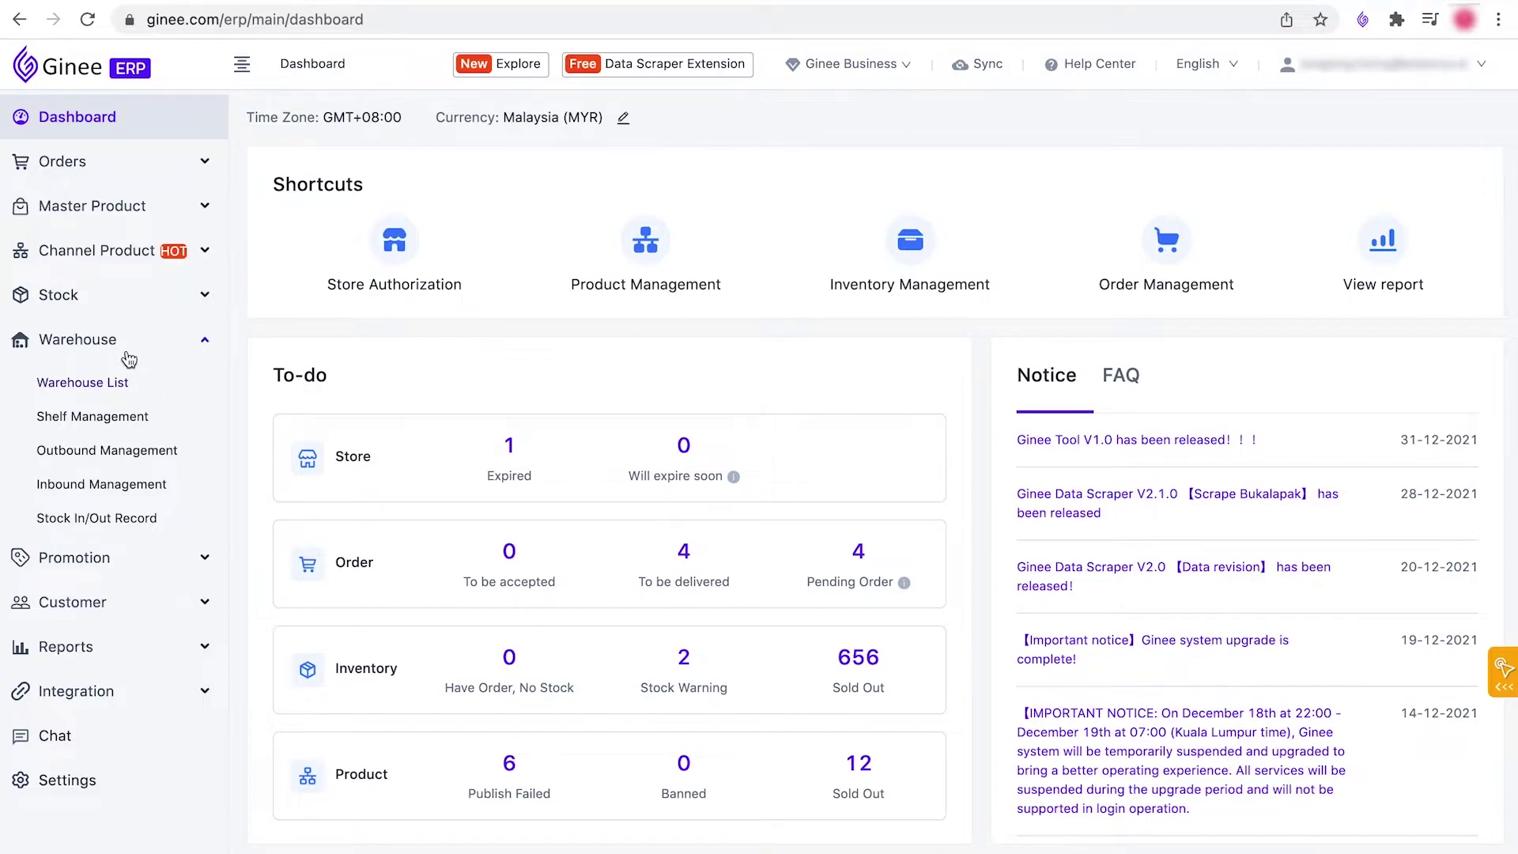
# Step: Start a new outbound list in Outbound Management for the warehouse 001-DefaultWarehouse
pyautogui.click(183, 462)
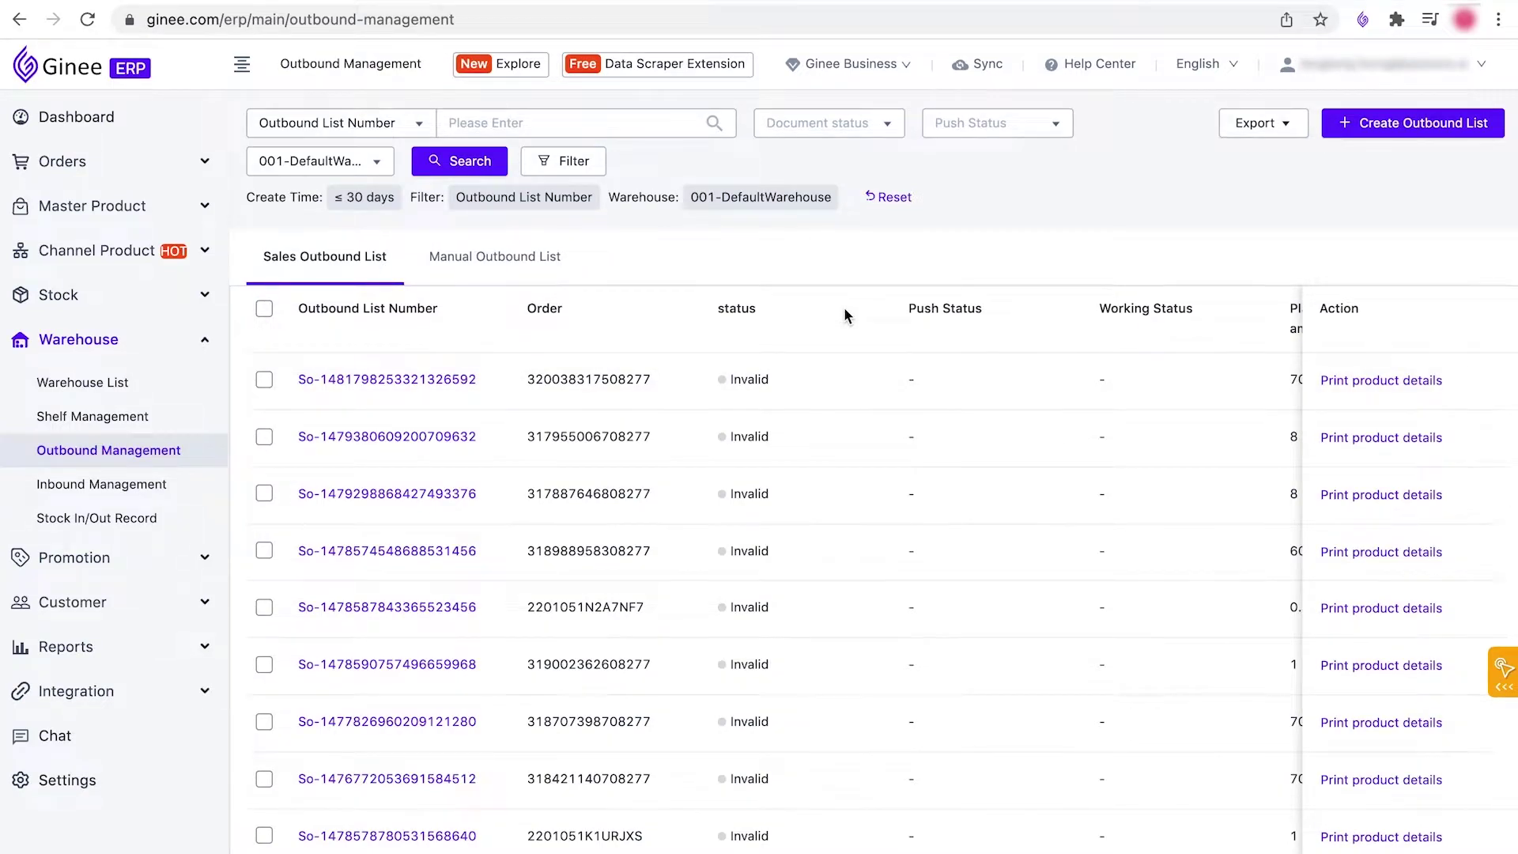
pyautogui.click(1358, 131)
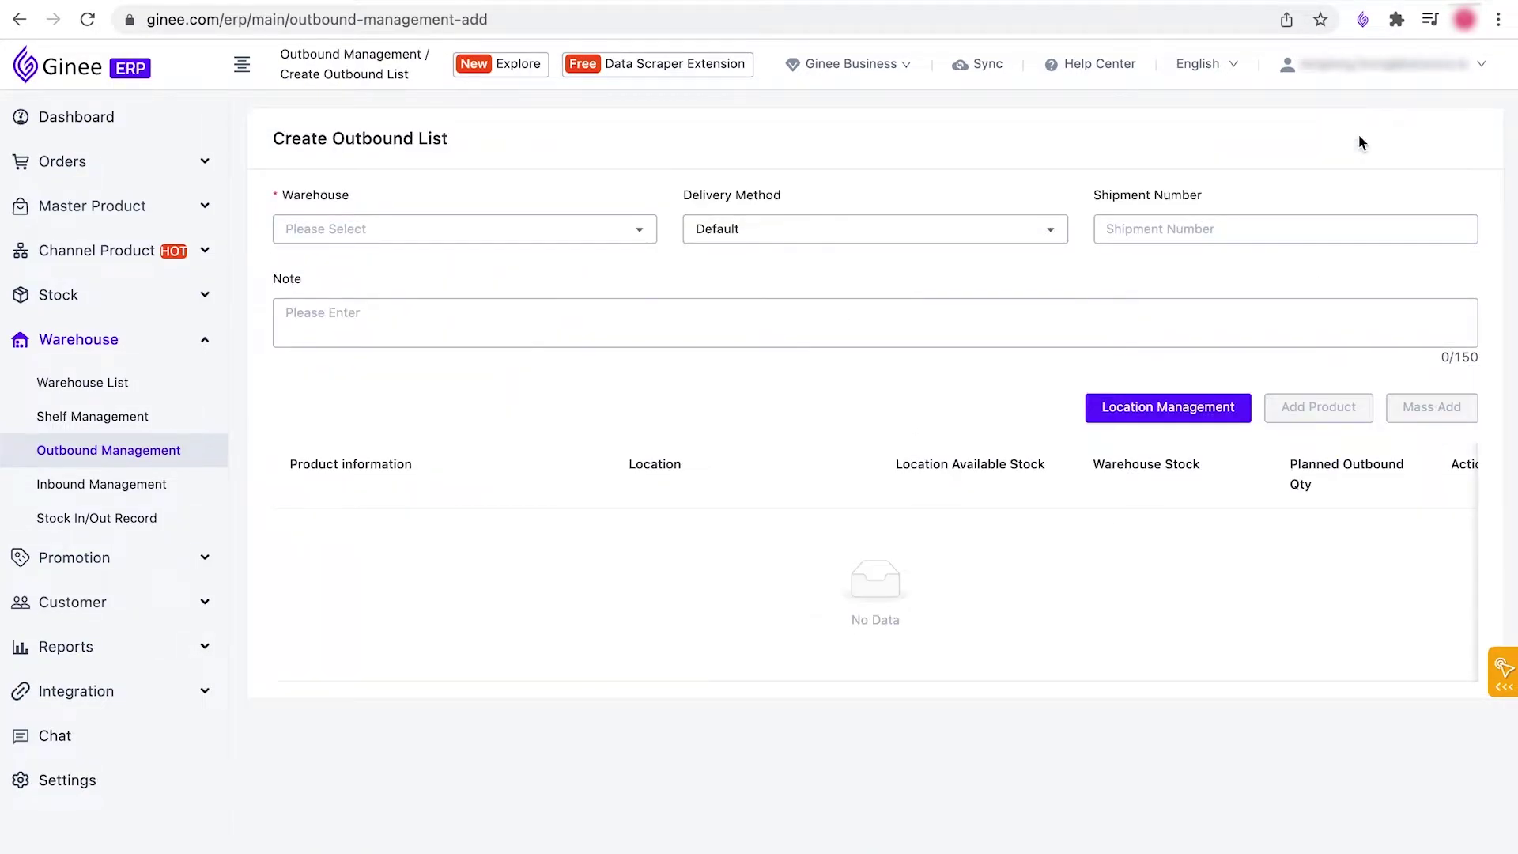
pyautogui.click(672, 320)
pyautogui.click(599, 230)
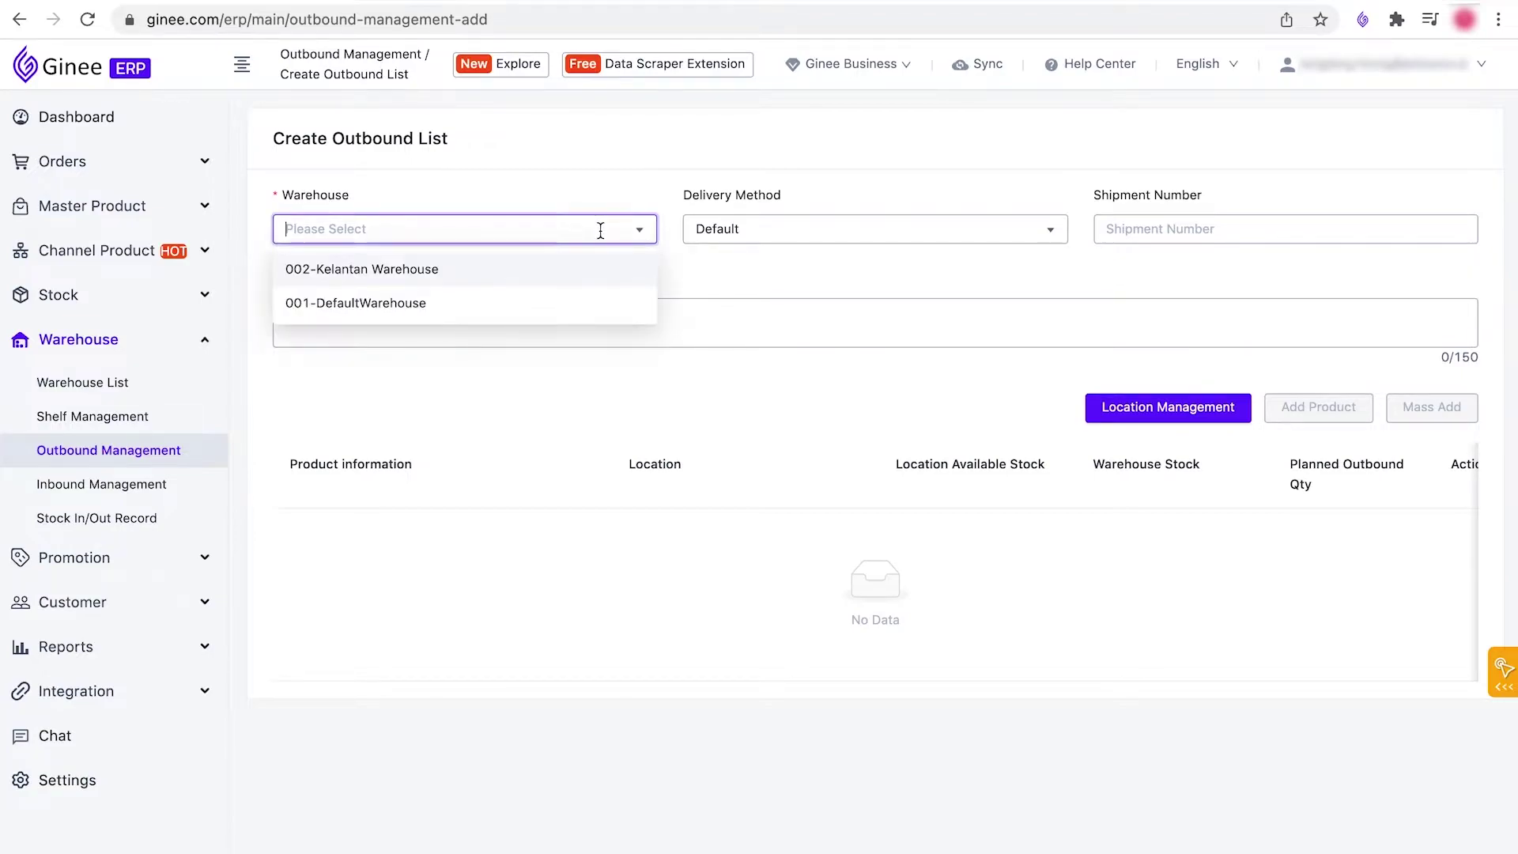
pyautogui.click(561, 294)
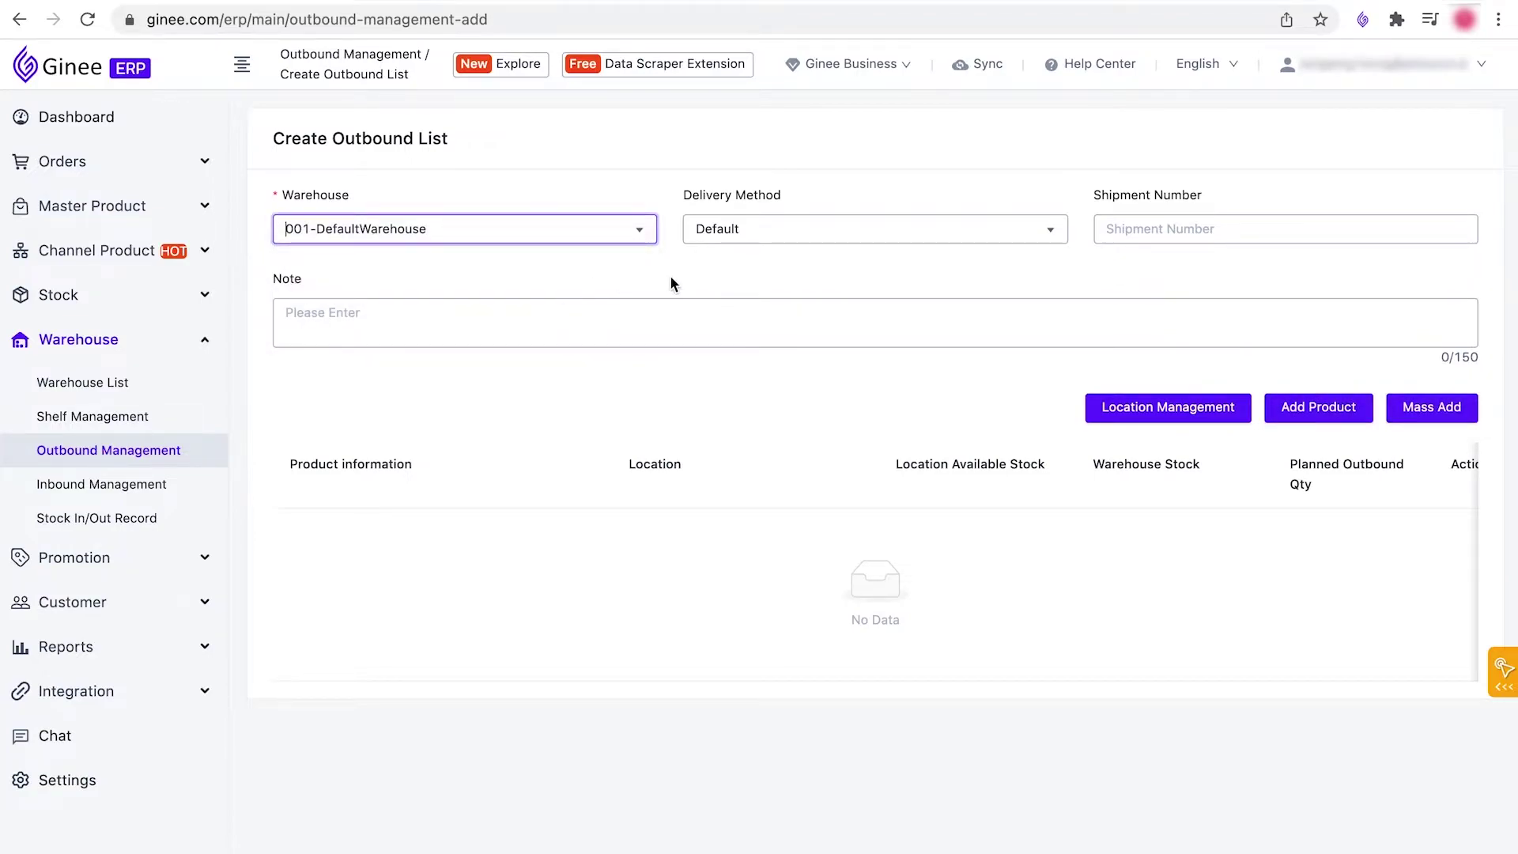
# Step: Add the Black Tote product with a planned outbound quantity of 20 and submit the outbound list
pyautogui.click(1306, 409)
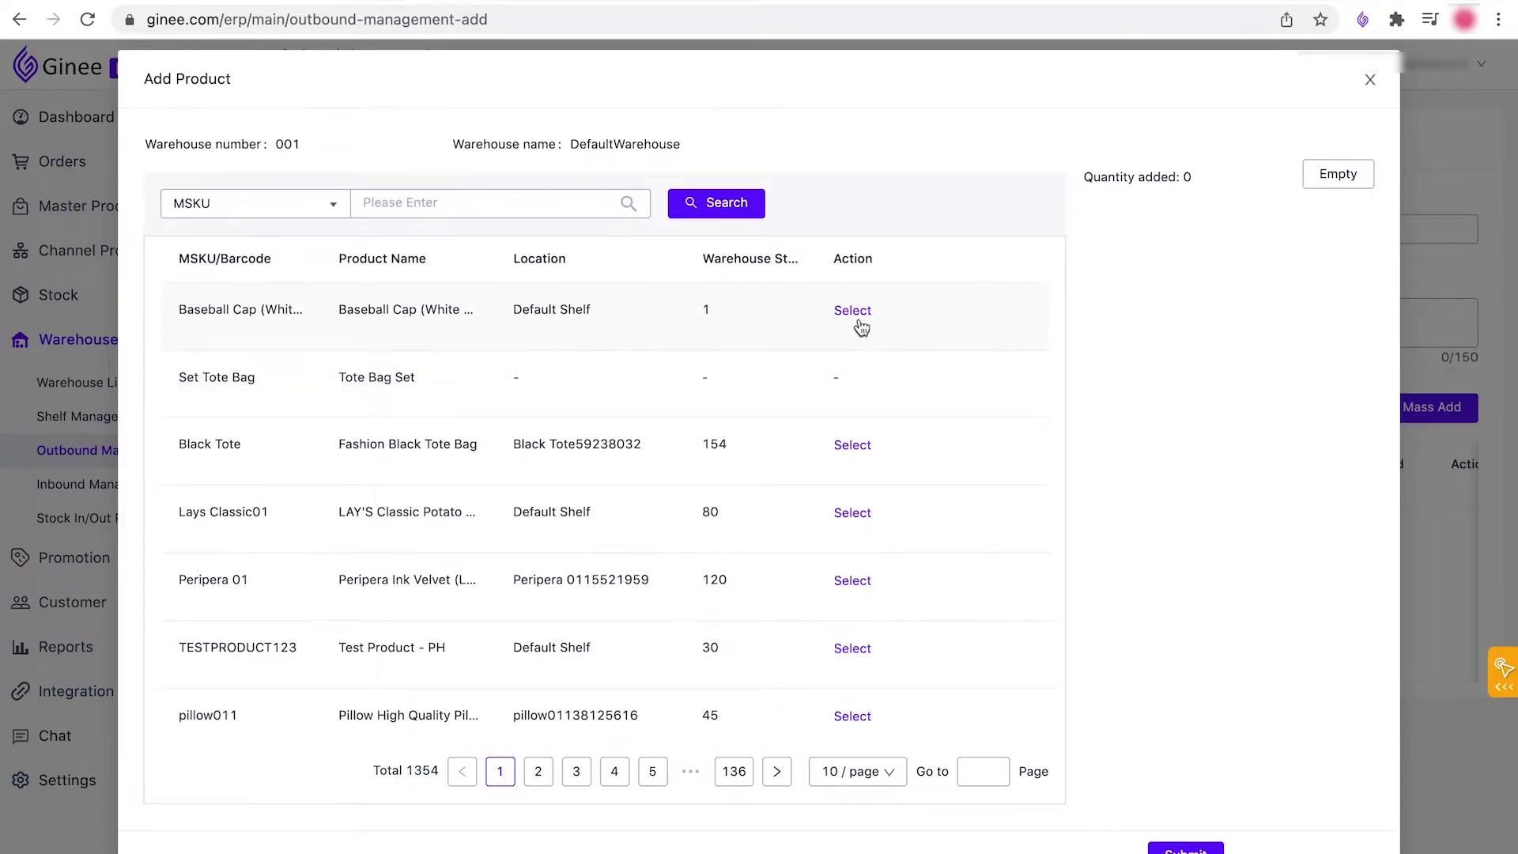
pyautogui.click(860, 450)
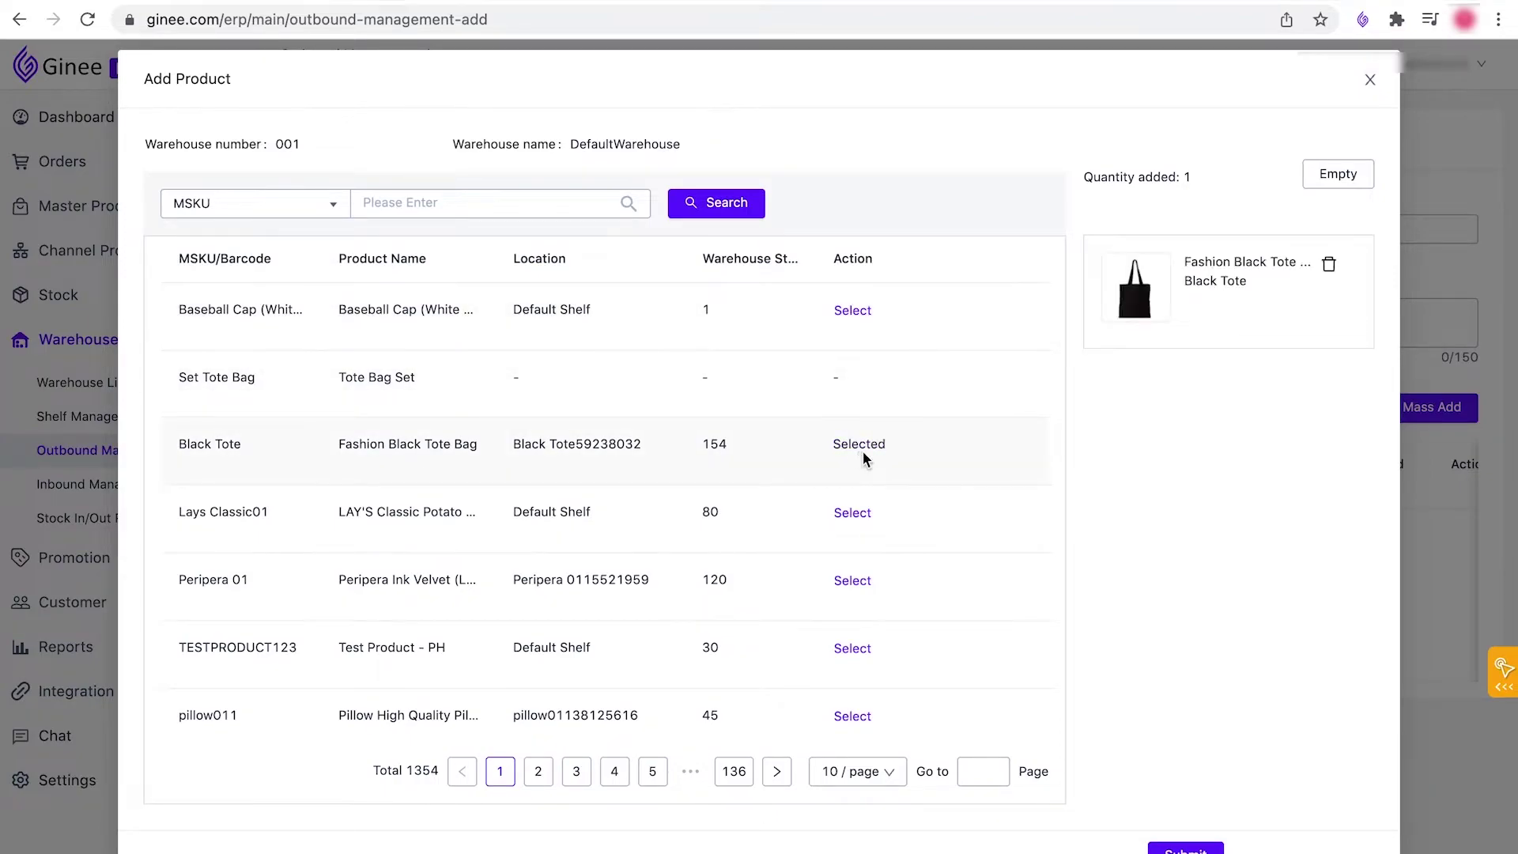
pyautogui.click(1186, 849)
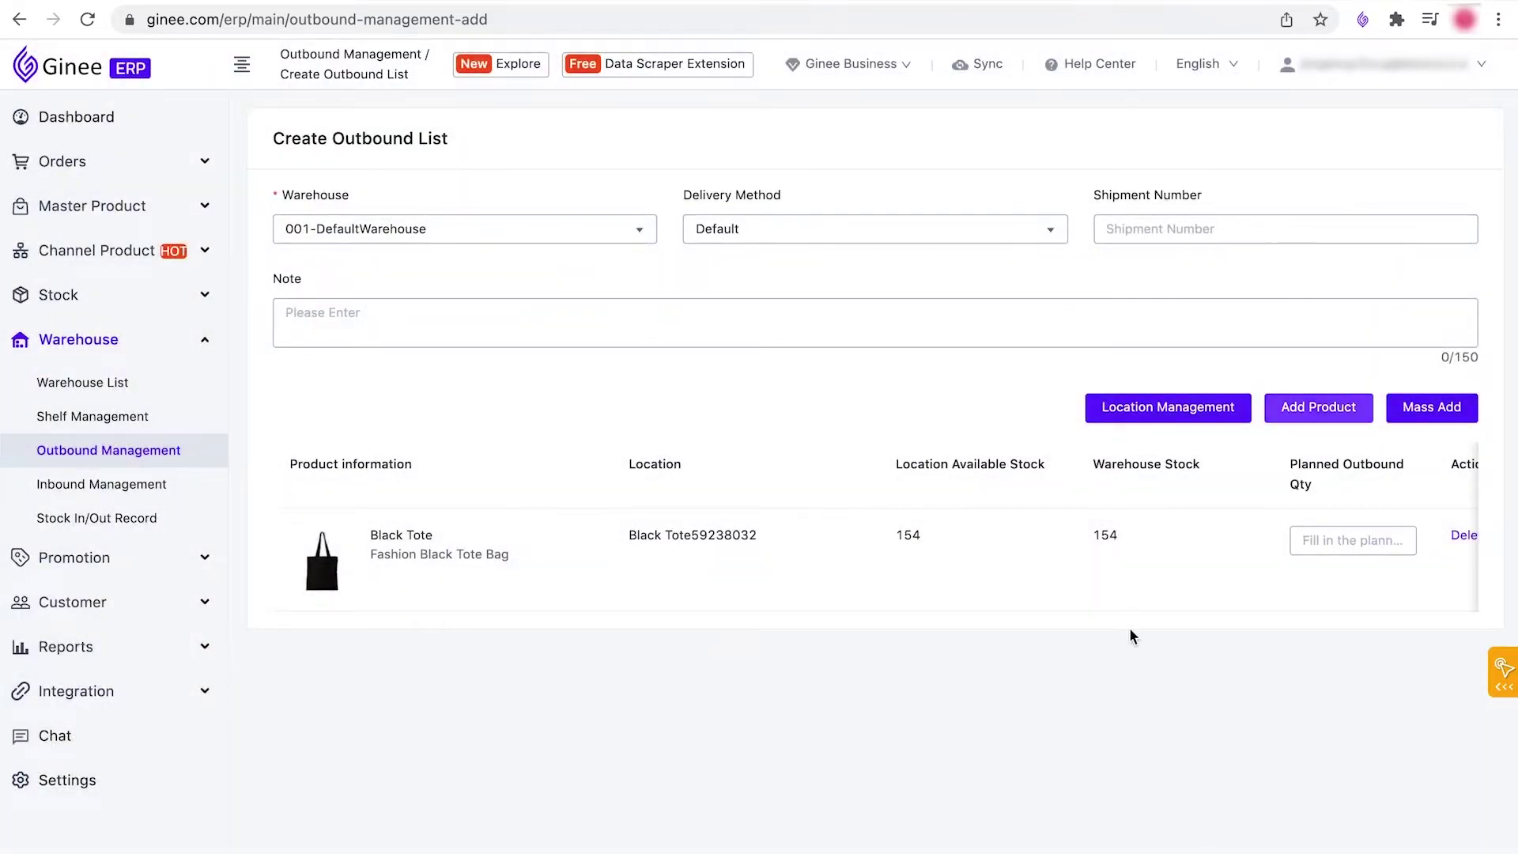
pyautogui.click(1355, 541)
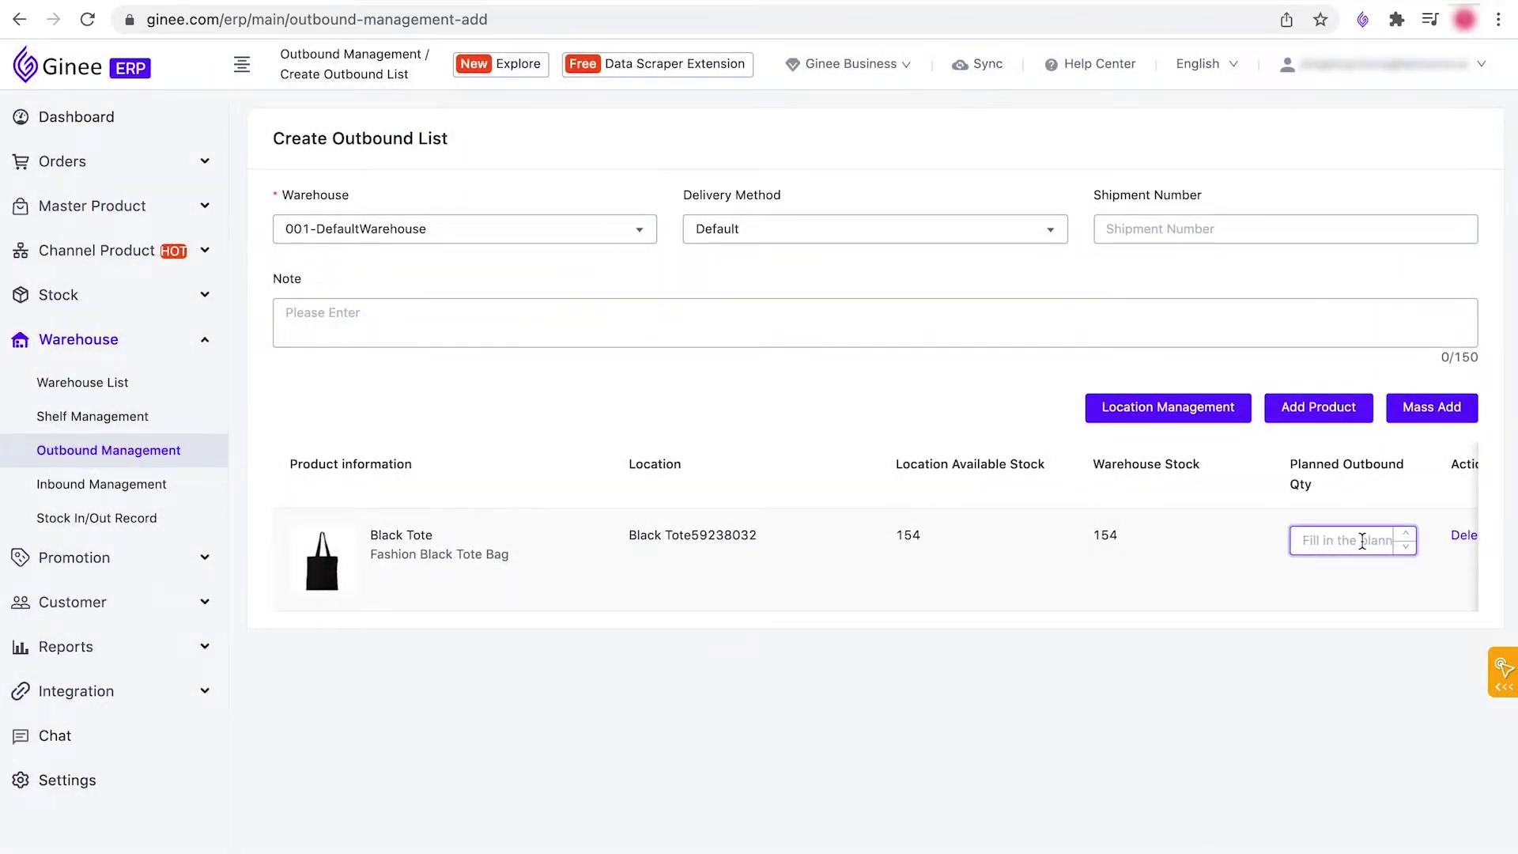
pyautogui.write('20')
pyautogui.click(1273, 654)
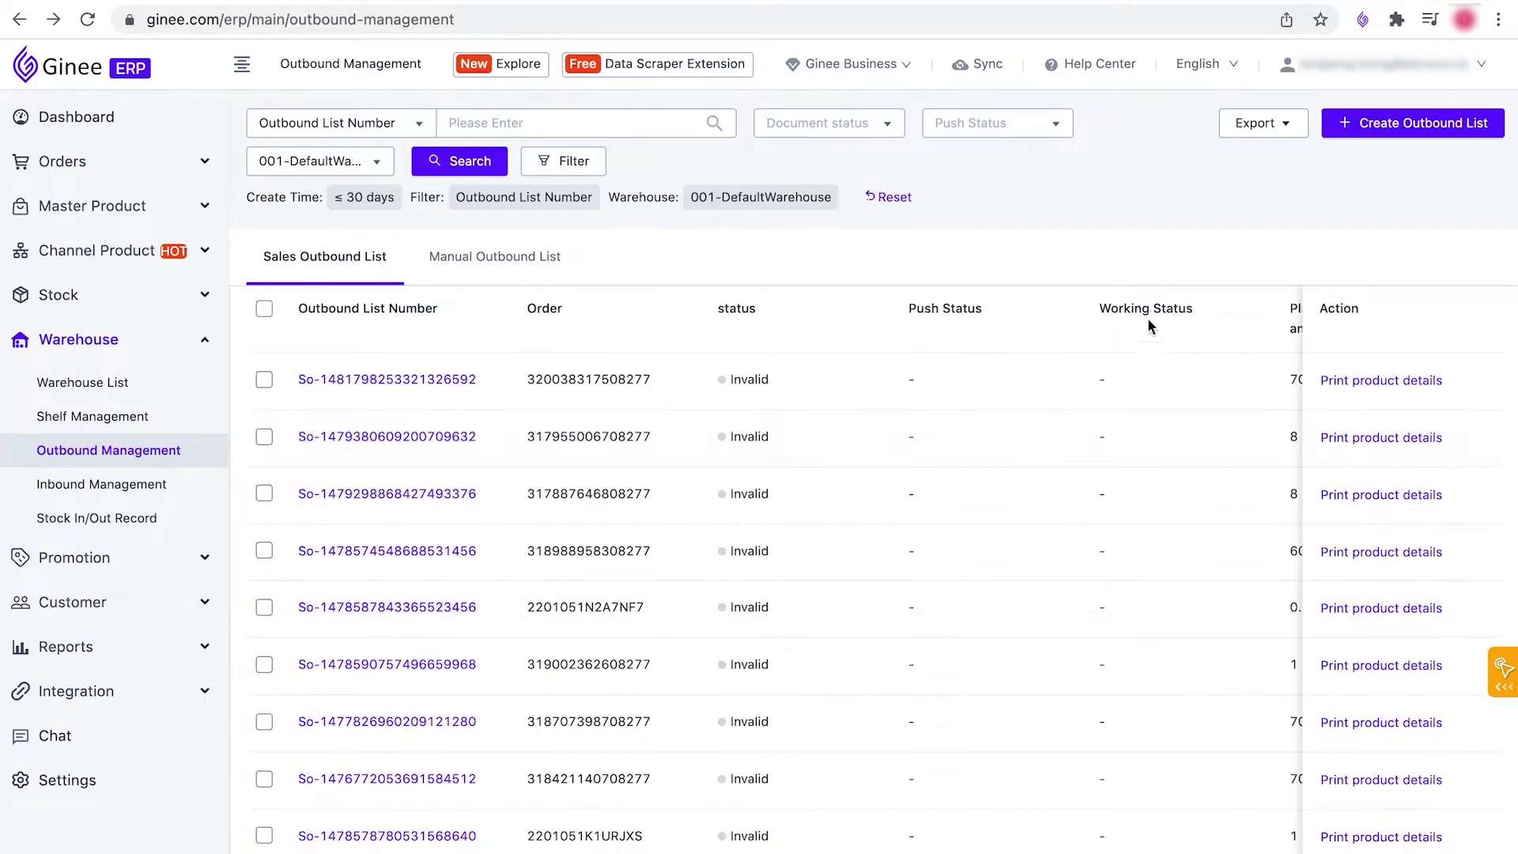
# Step: From the manual outbound lists, start another list for 001-DefaultWarehouse and open its Mass Add dialog
pyautogui.click(581, 262)
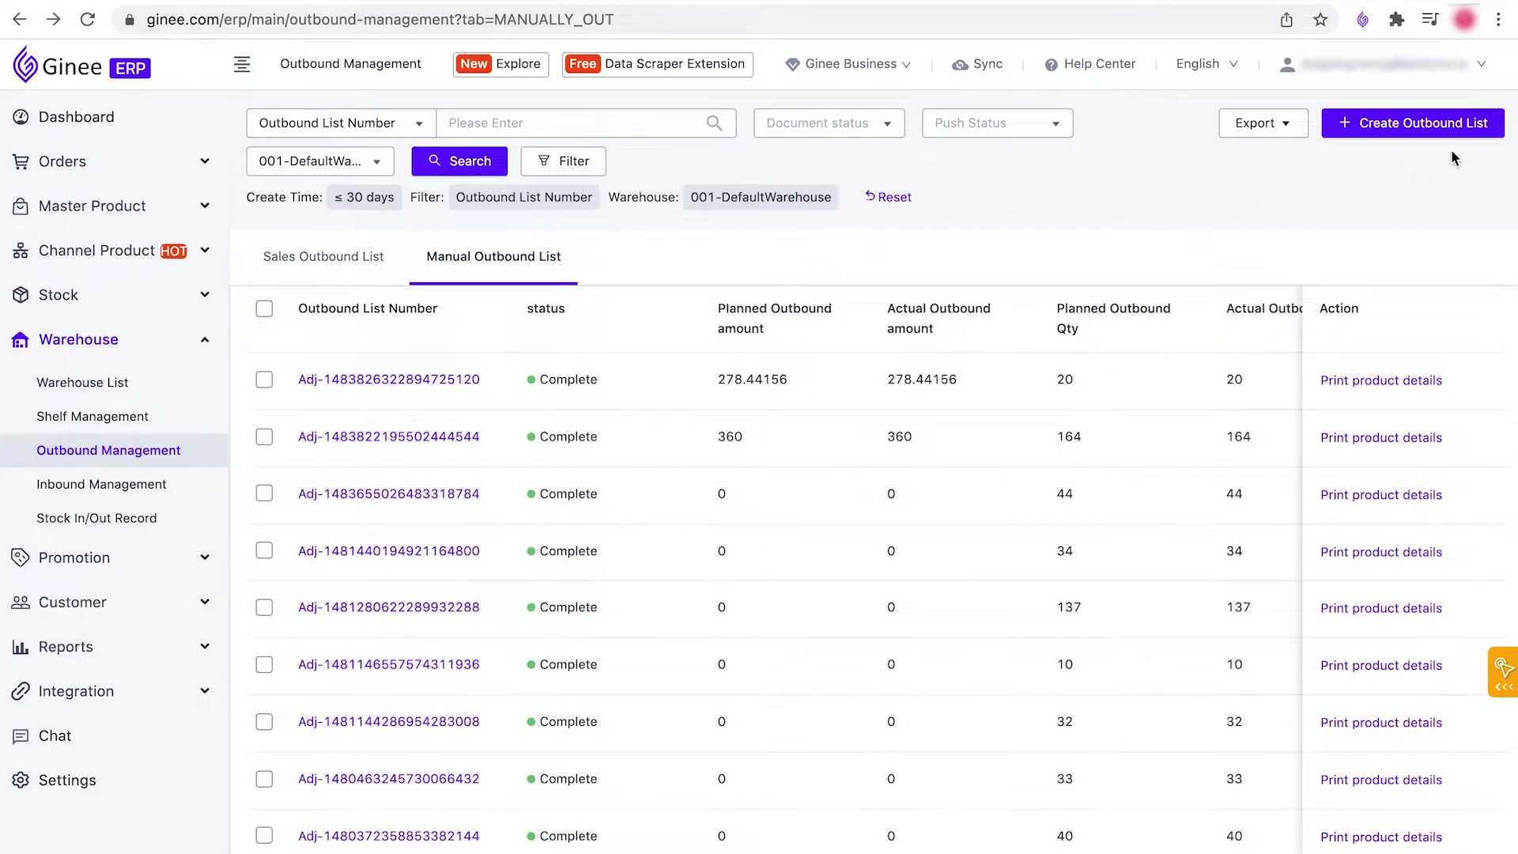
pyautogui.click(1402, 125)
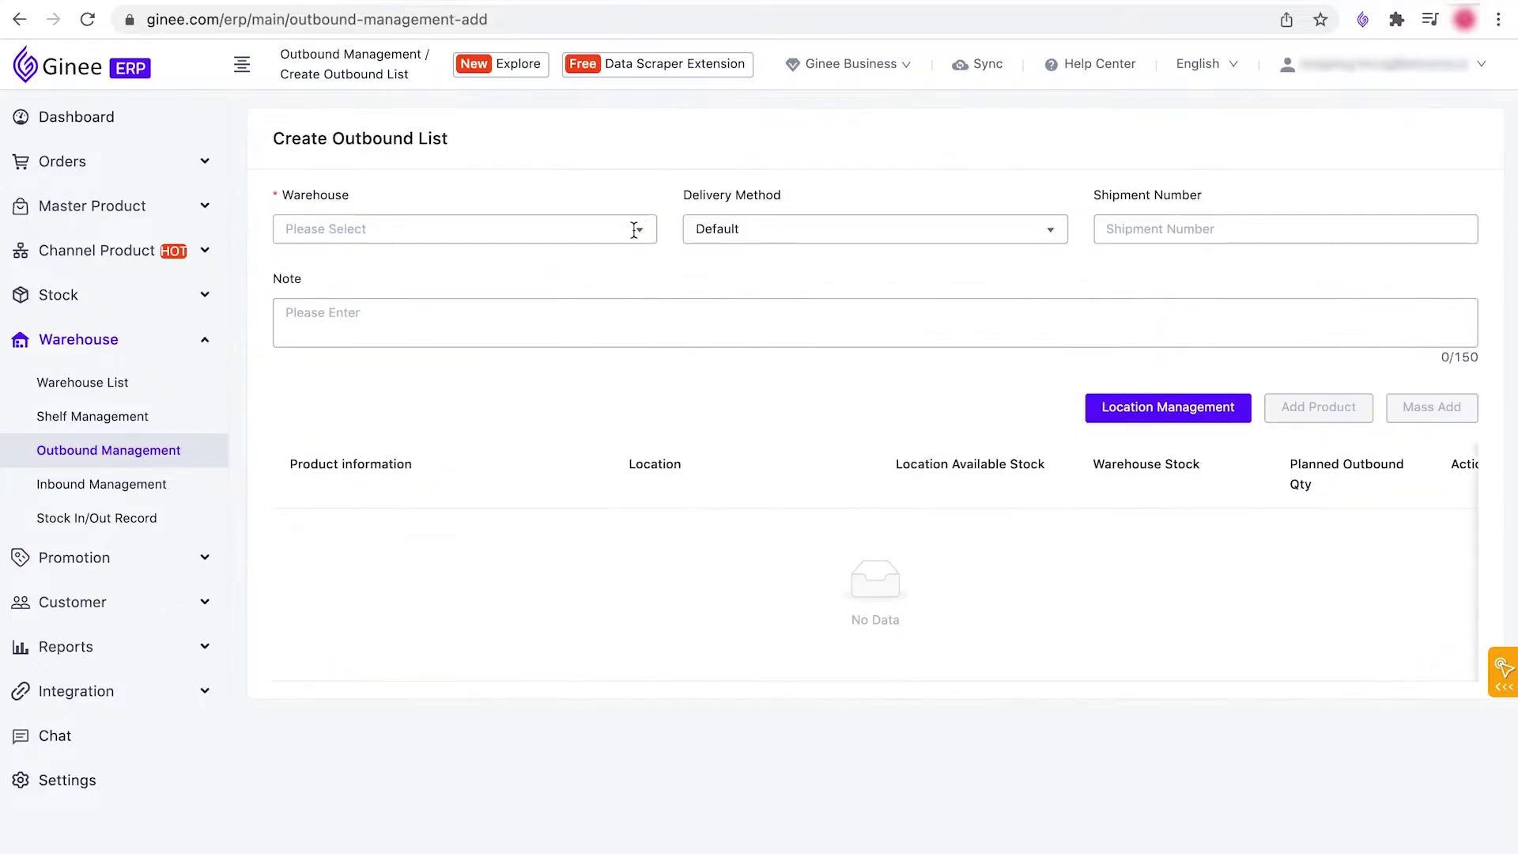
pyautogui.click(634, 230)
pyautogui.click(580, 301)
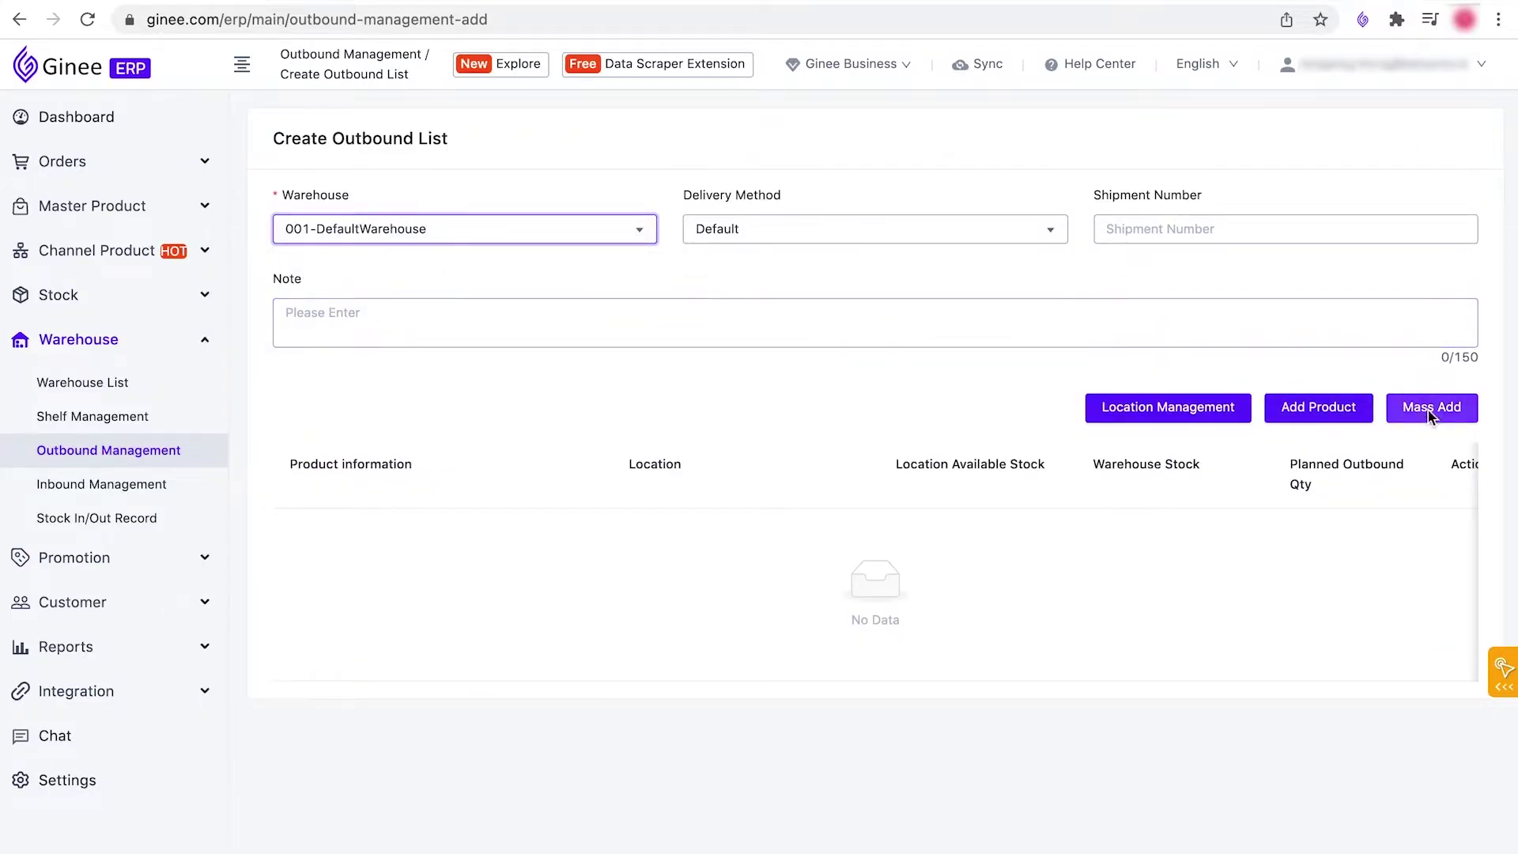
pyautogui.click(1429, 412)
# Step: Switch to the Excel sheet and copy the SKUs and quantities in cells A1:B2
pyautogui.click(560, 350)
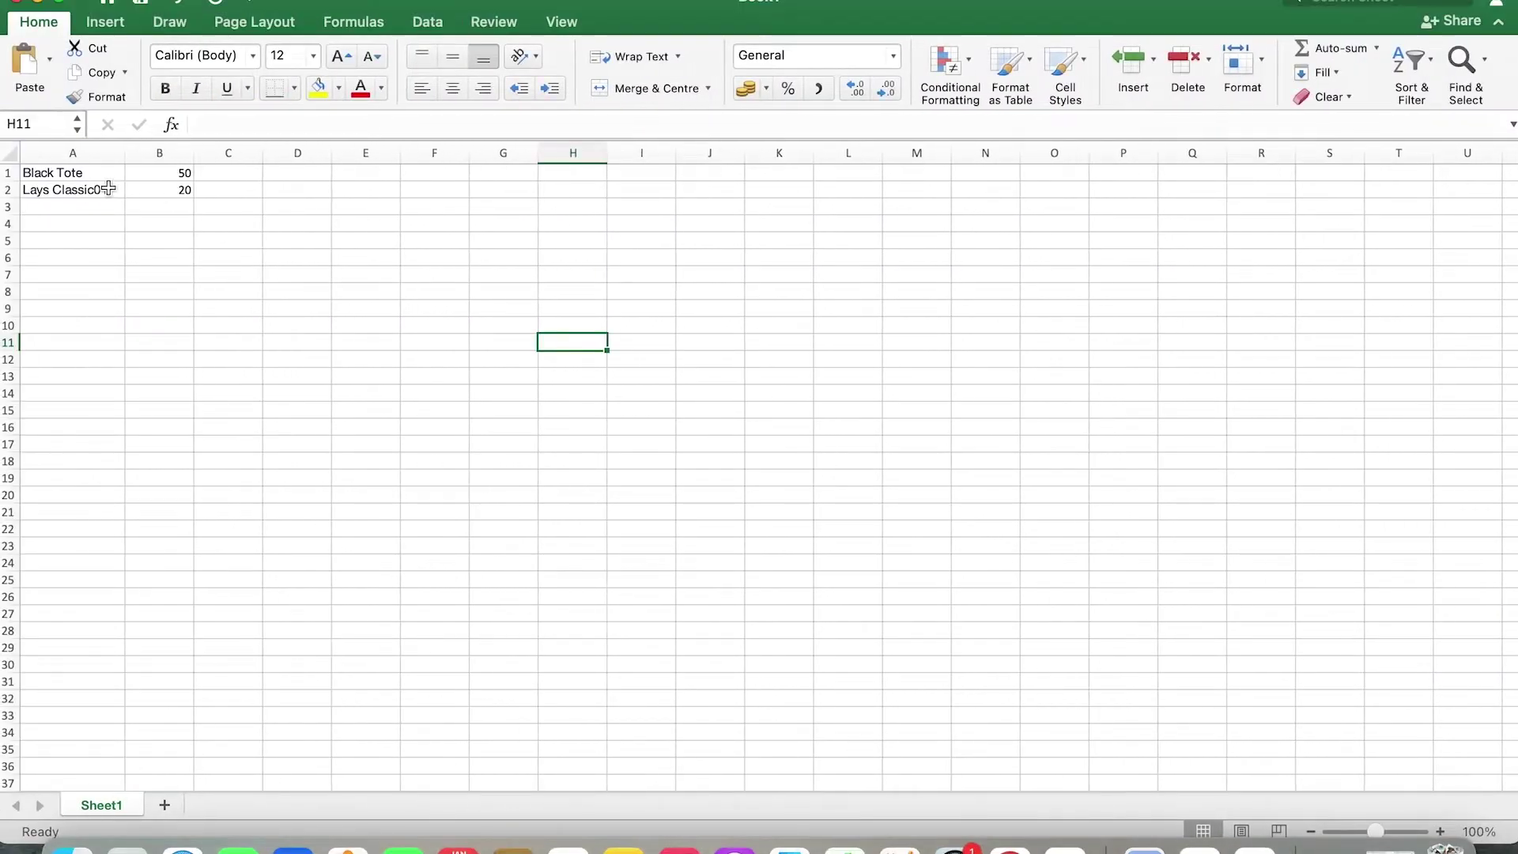
pyautogui.click(106, 174)
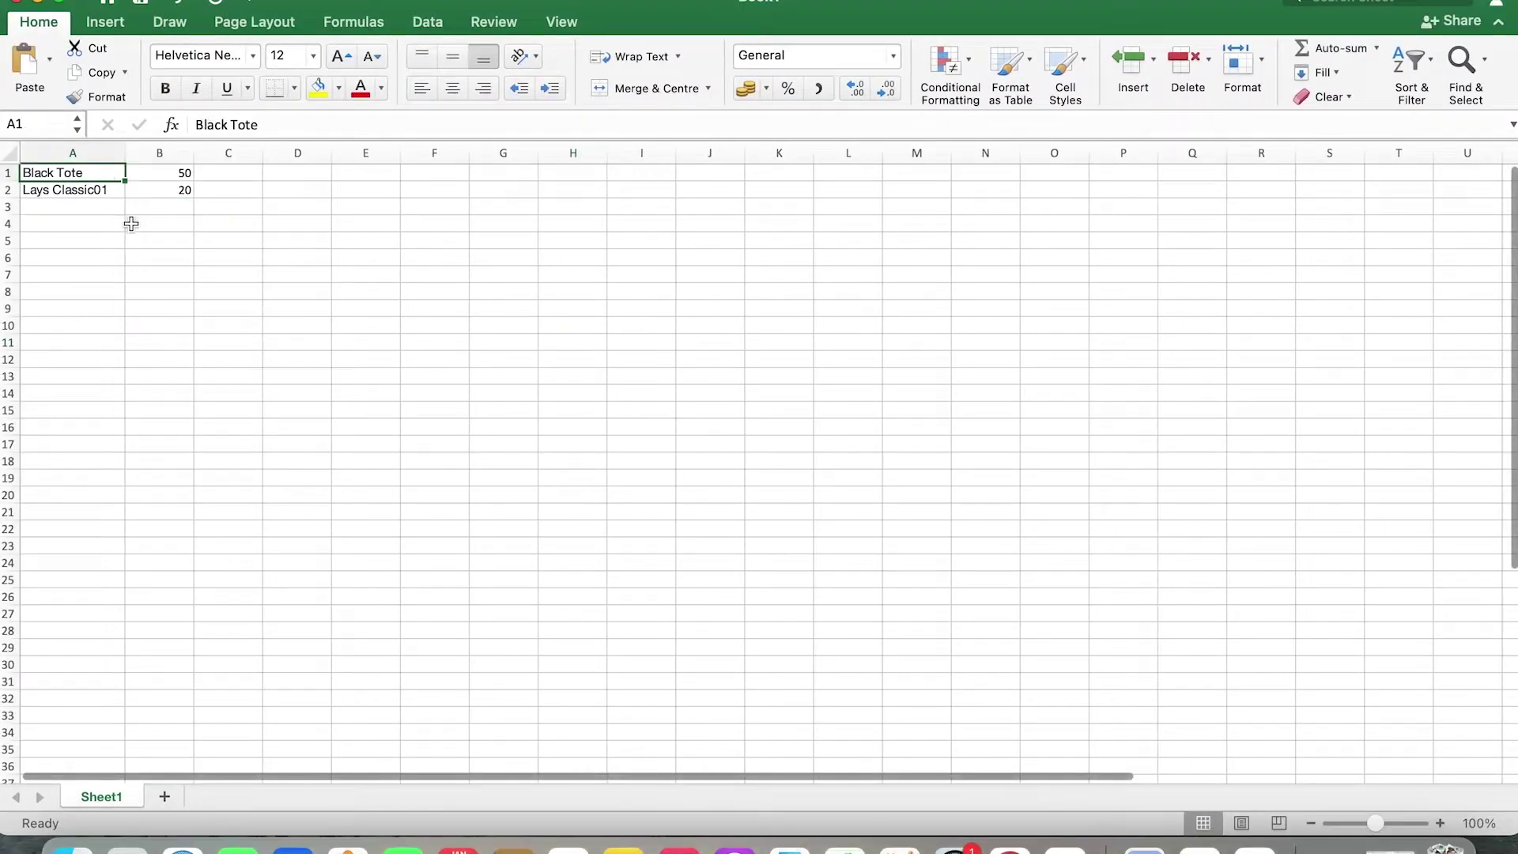
pyautogui.click(155, 173)
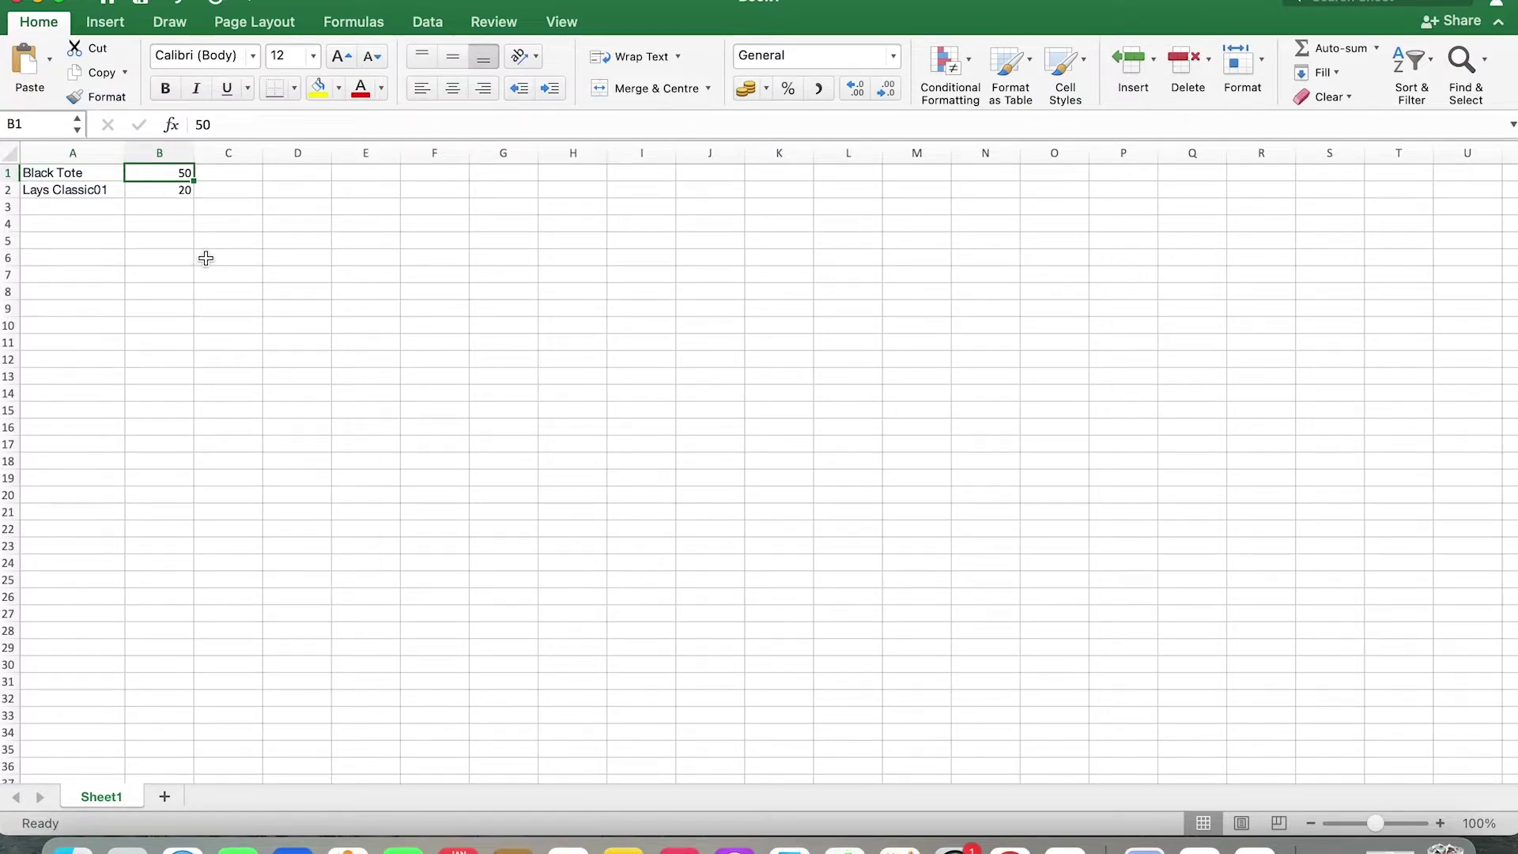
pyautogui.click(237, 175)
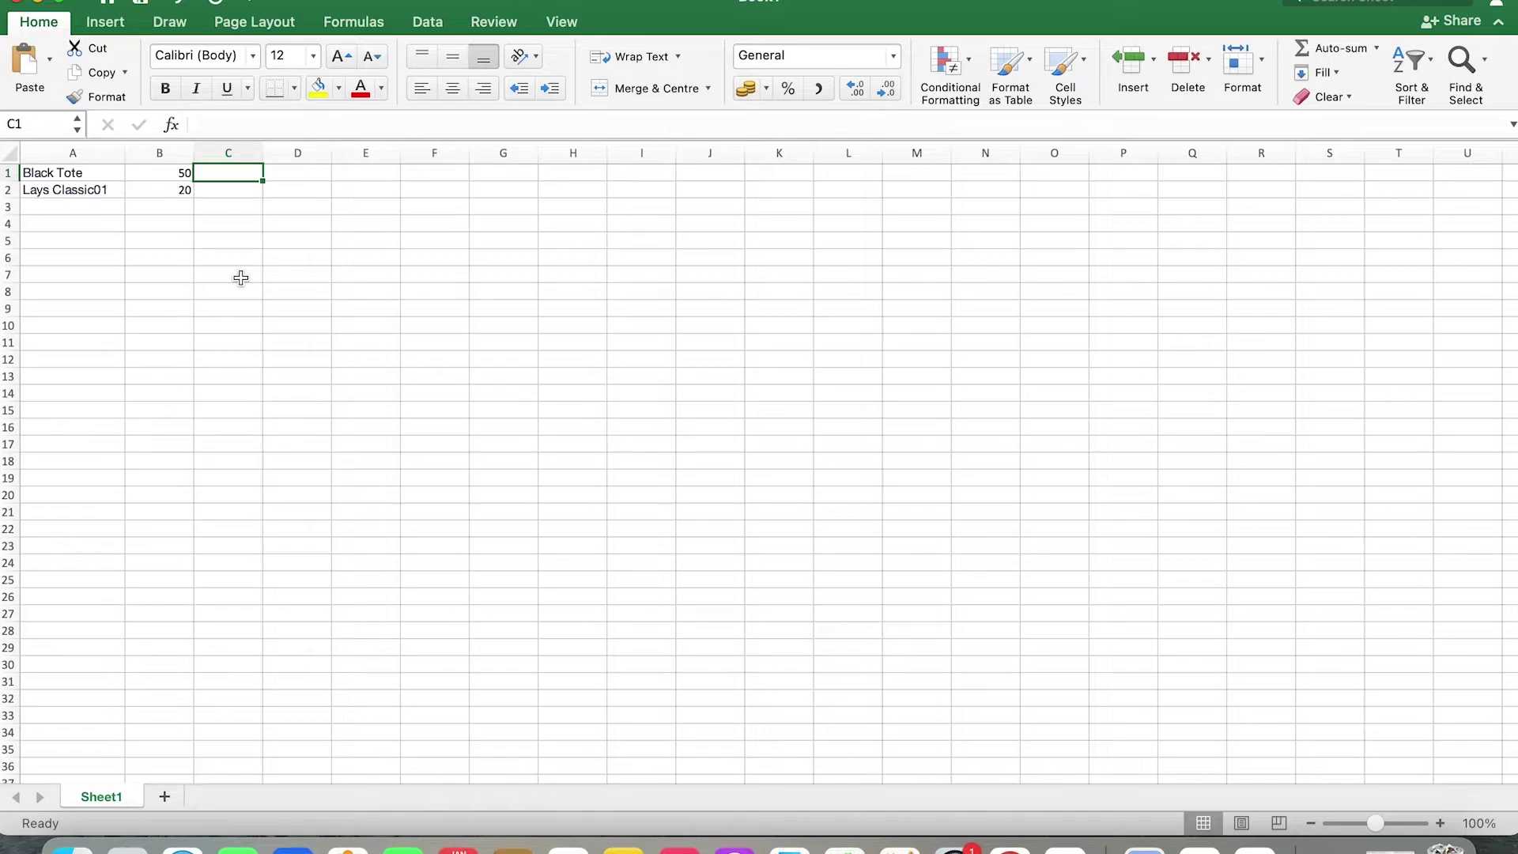
pyautogui.moveTo(99, 172); pyautogui.dragTo(183, 197)
pyautogui.press('super+c')
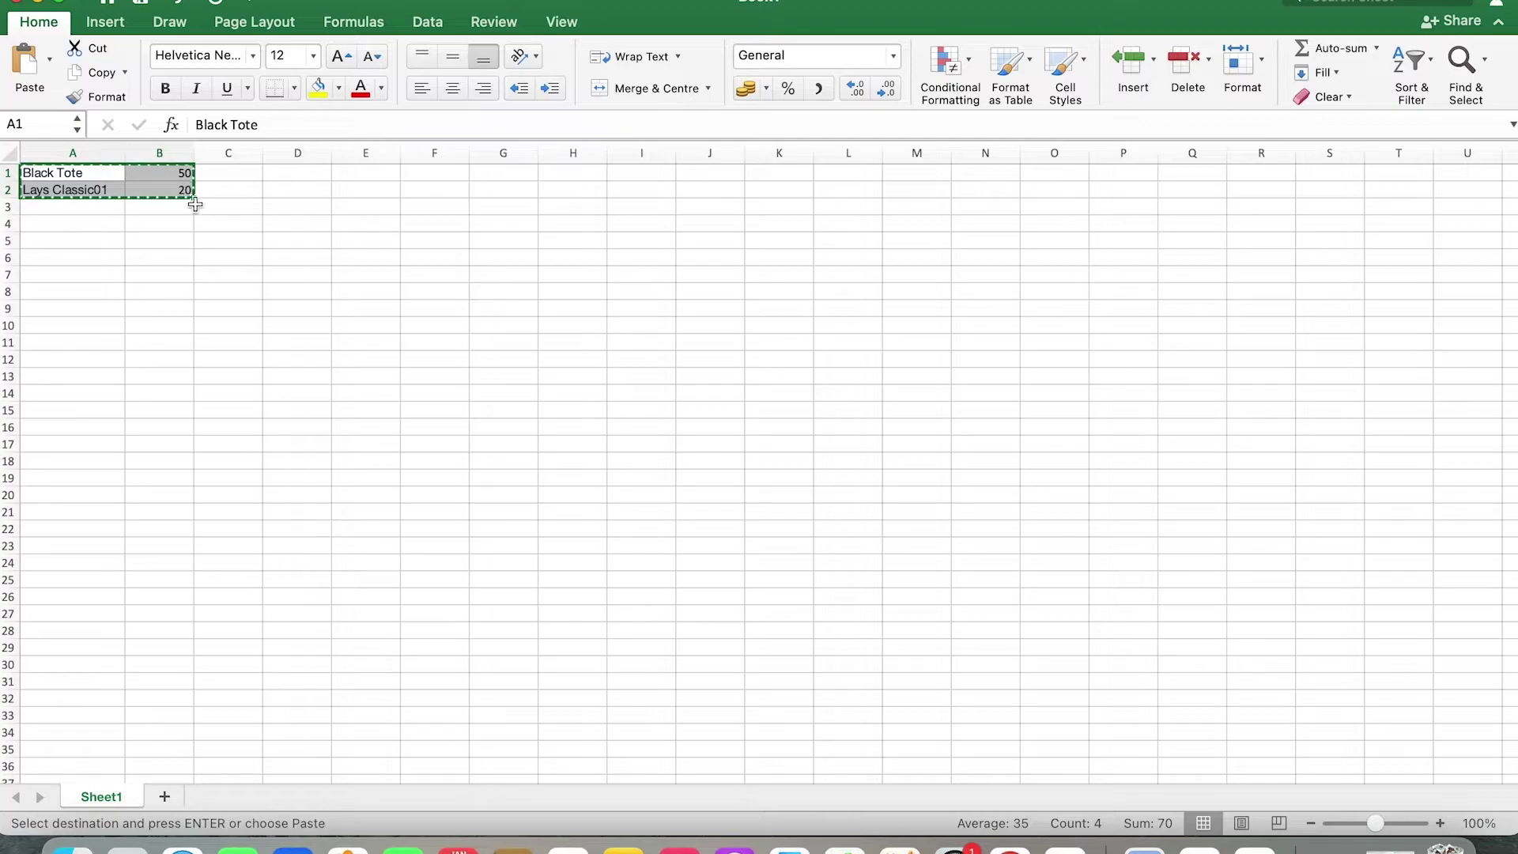
# Step: Return to Ginee, paste the copied rows into Mass Add, identify them and add them to the outbound list
pyautogui.click(293, 258)
pyautogui.hotkey('ctrl', 'Right')
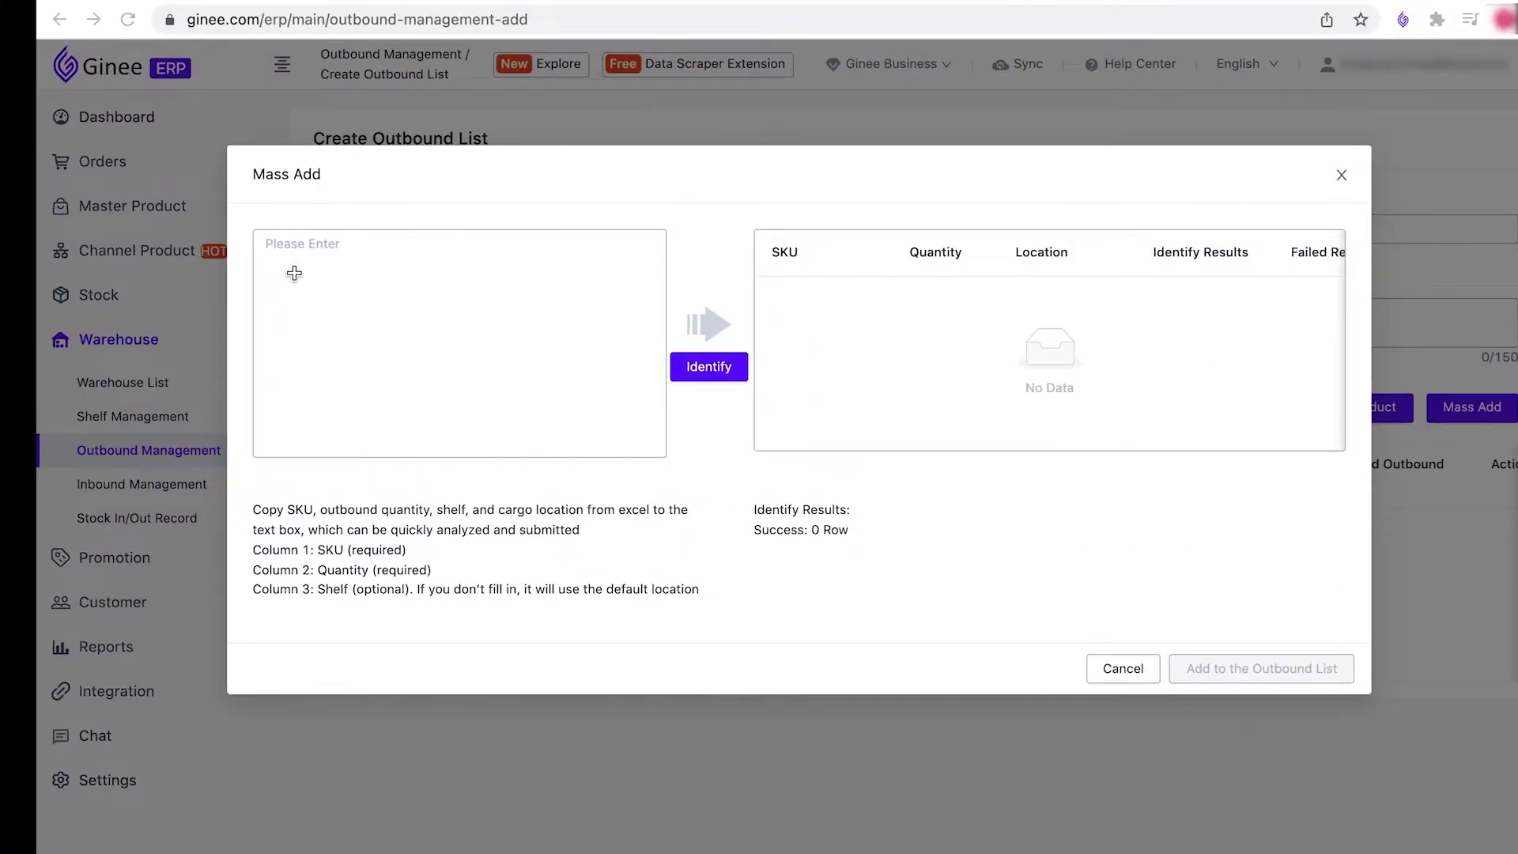
pyautogui.click(320, 302)
pyautogui.press('super+v')
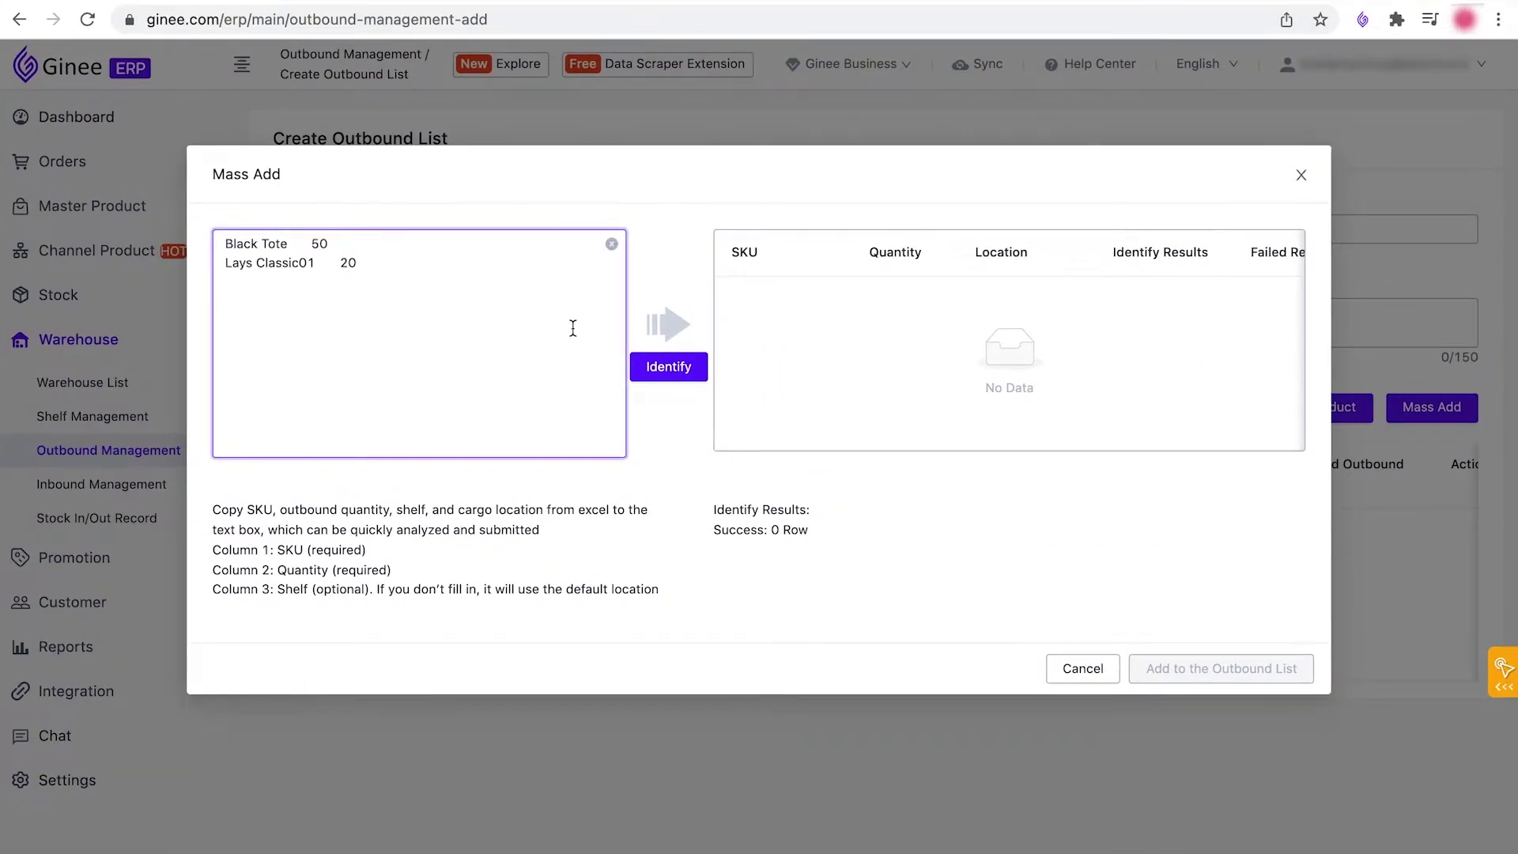
pyautogui.click(658, 369)
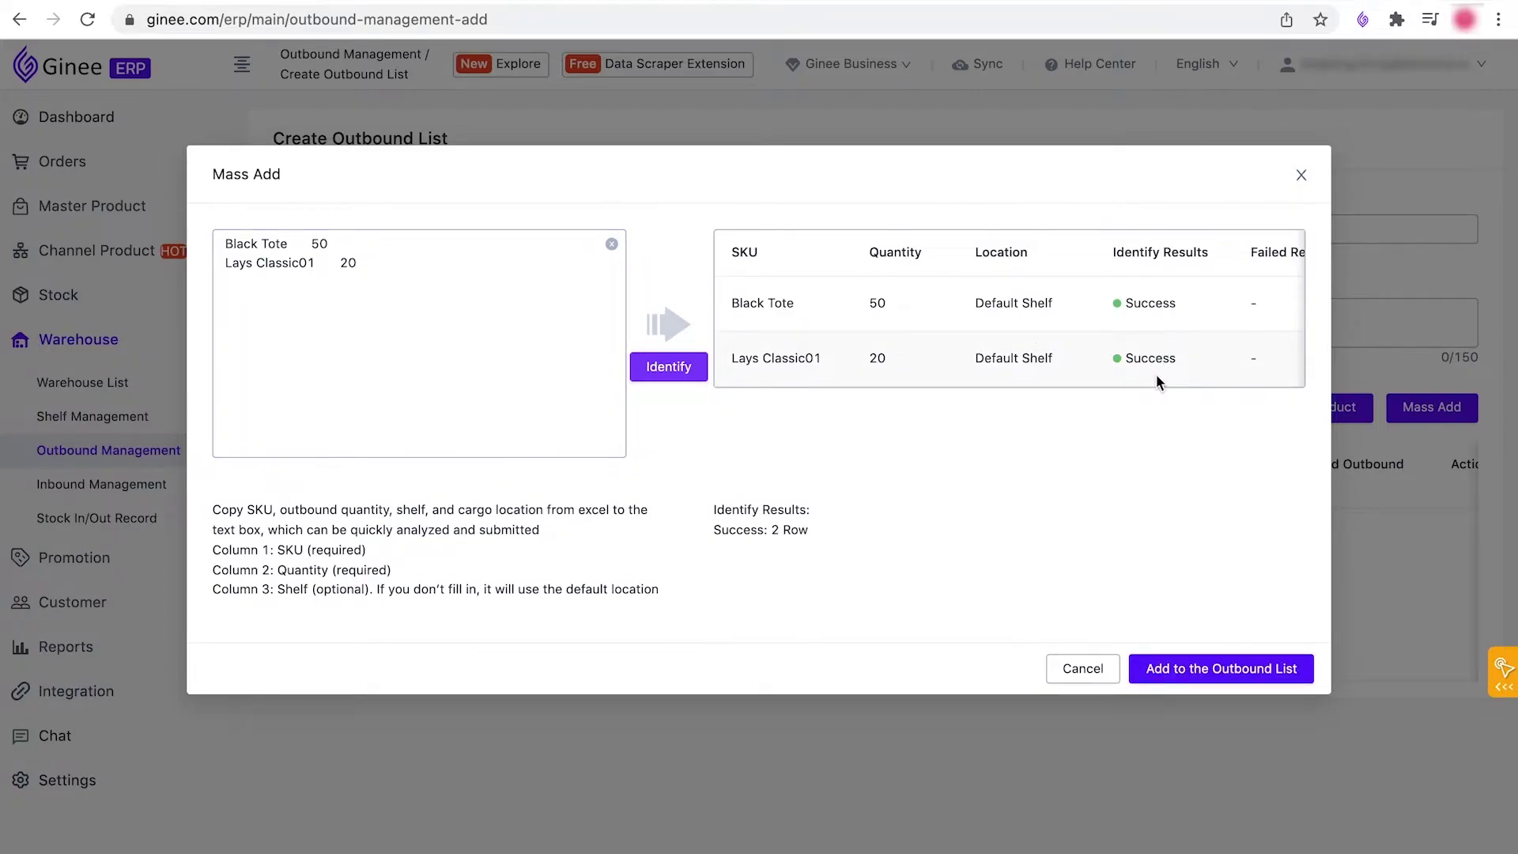
pyautogui.click(1213, 671)
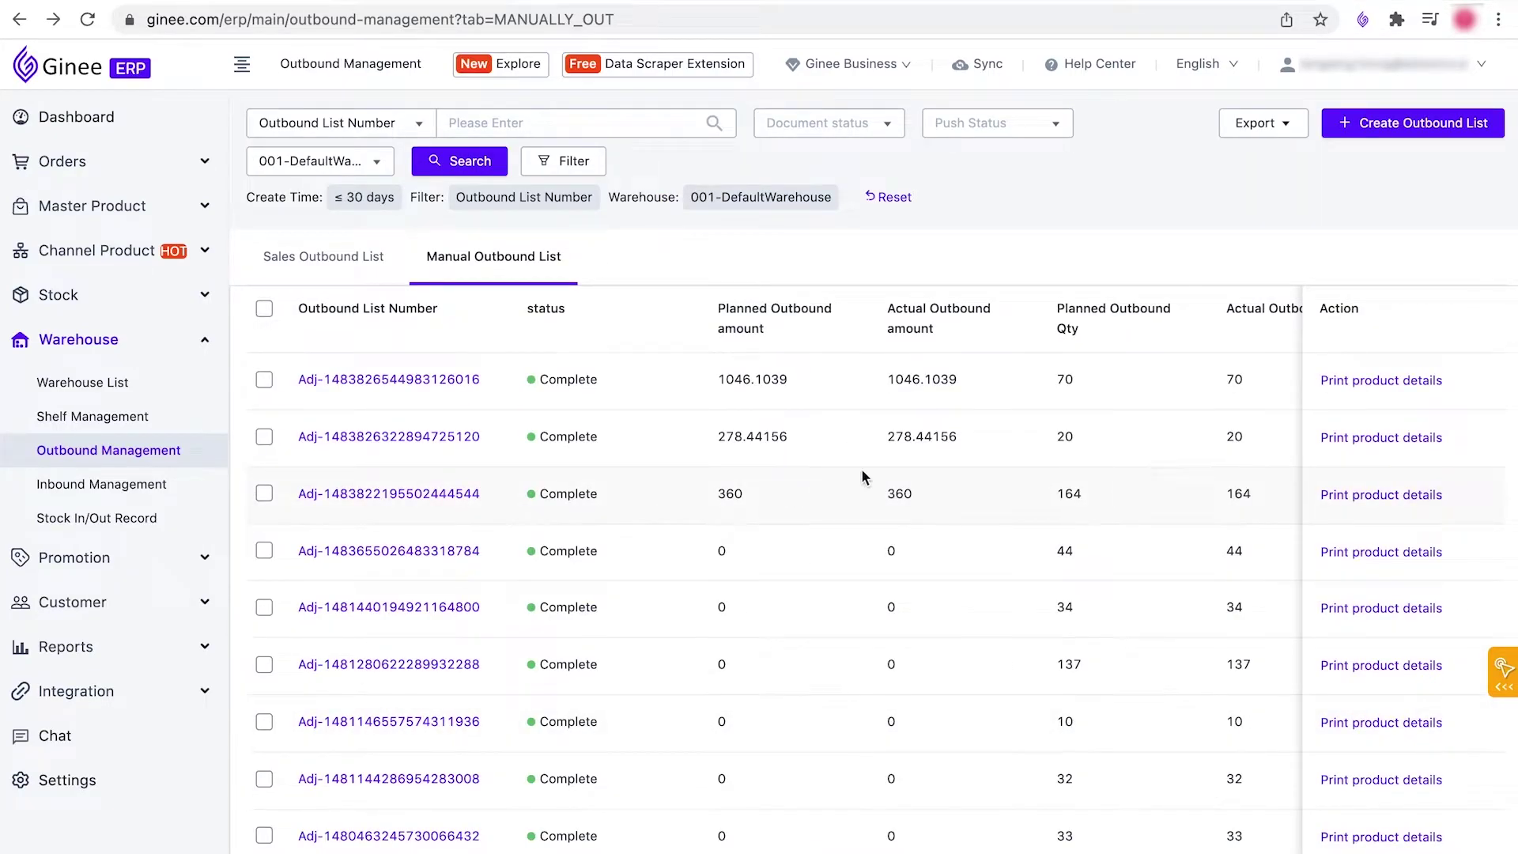
# Step: Start another manual outbound list for the warehouse 001-DefaultWarehouse
pyautogui.hscroll(5, 1019, 470)
pyautogui.hscroll(3, 1018, 462)
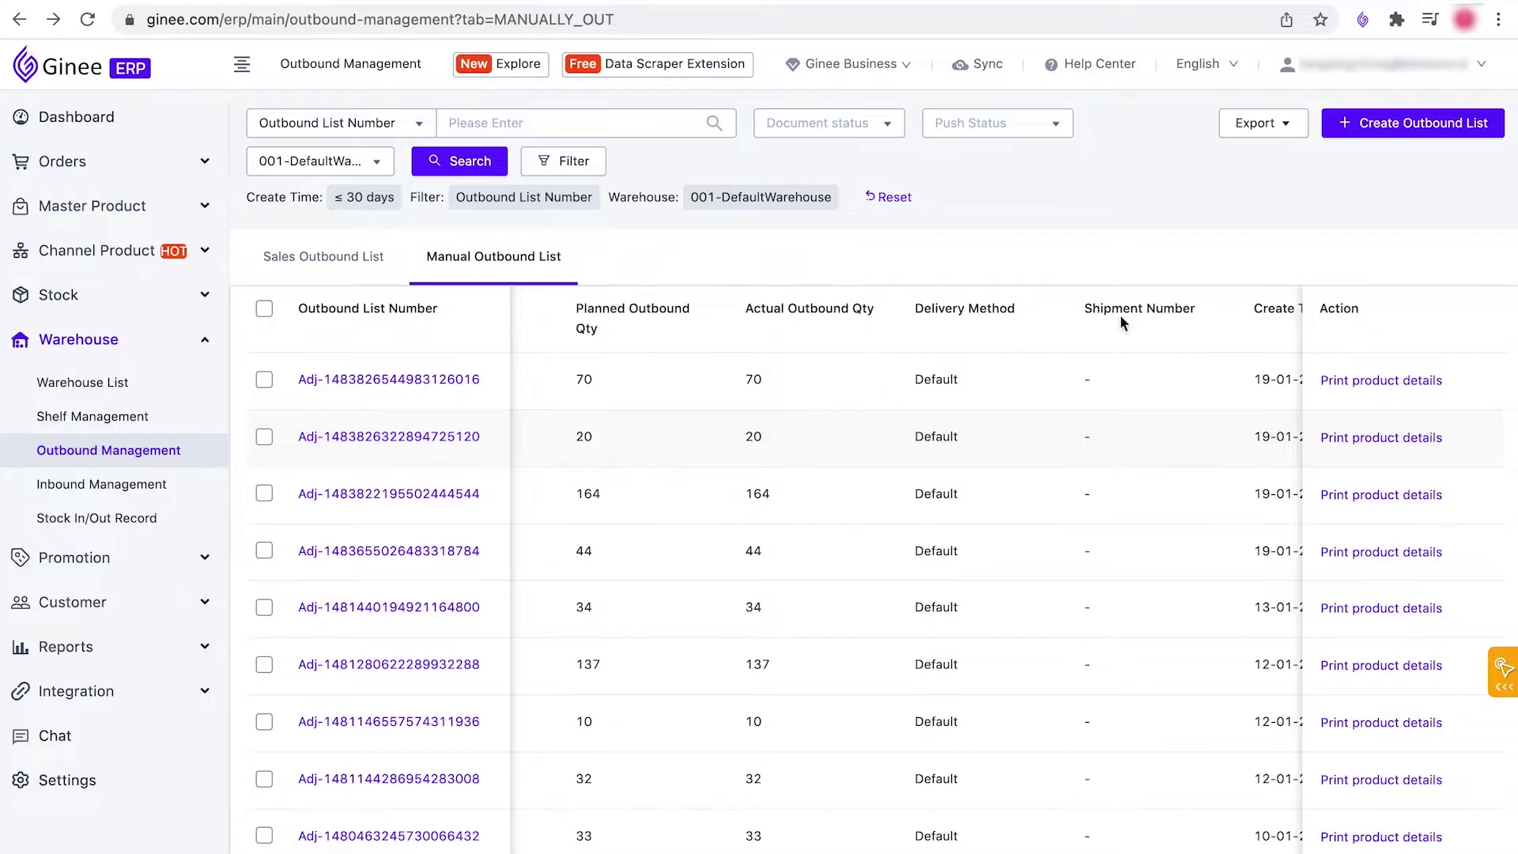
pyautogui.click(1458, 131)
pyautogui.click(603, 230)
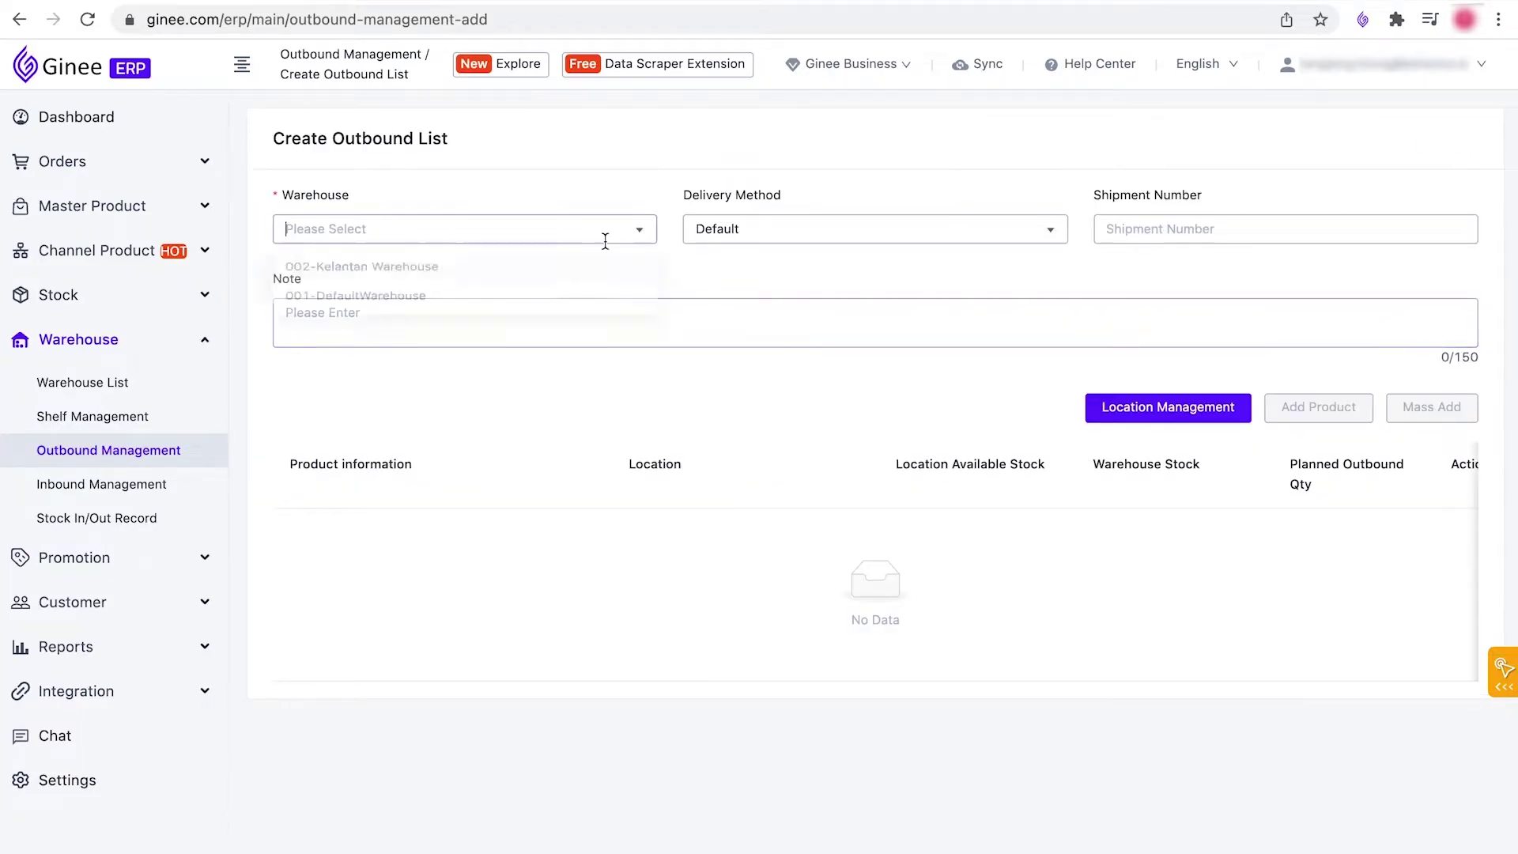
pyautogui.click(589, 301)
# Step: Add the Black Tote product with a planned outbound quantity of 23 and save the outbound list
pyautogui.click(1357, 407)
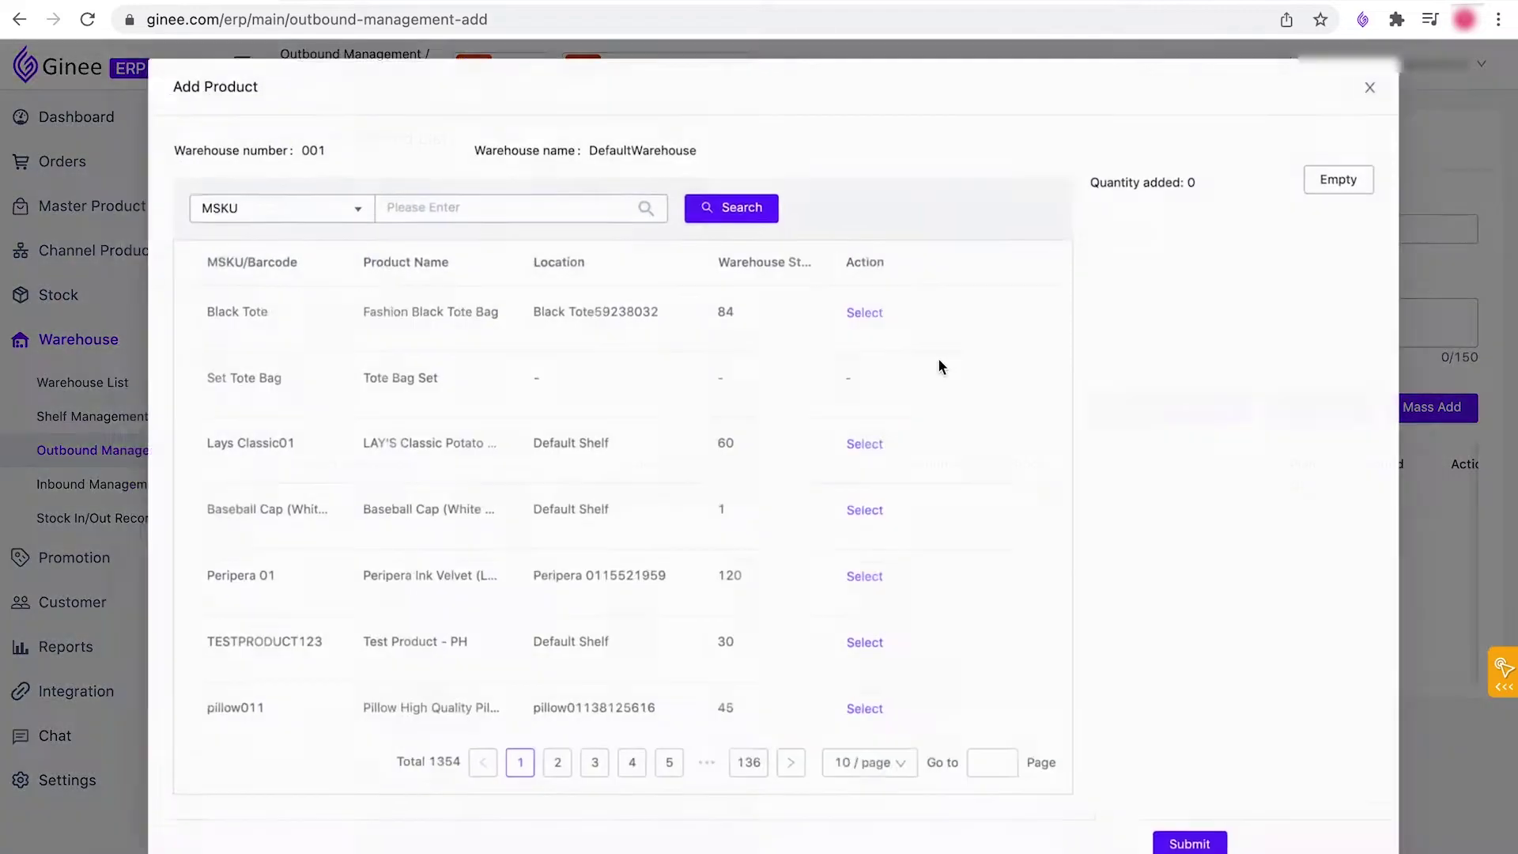
pyautogui.click(852, 311)
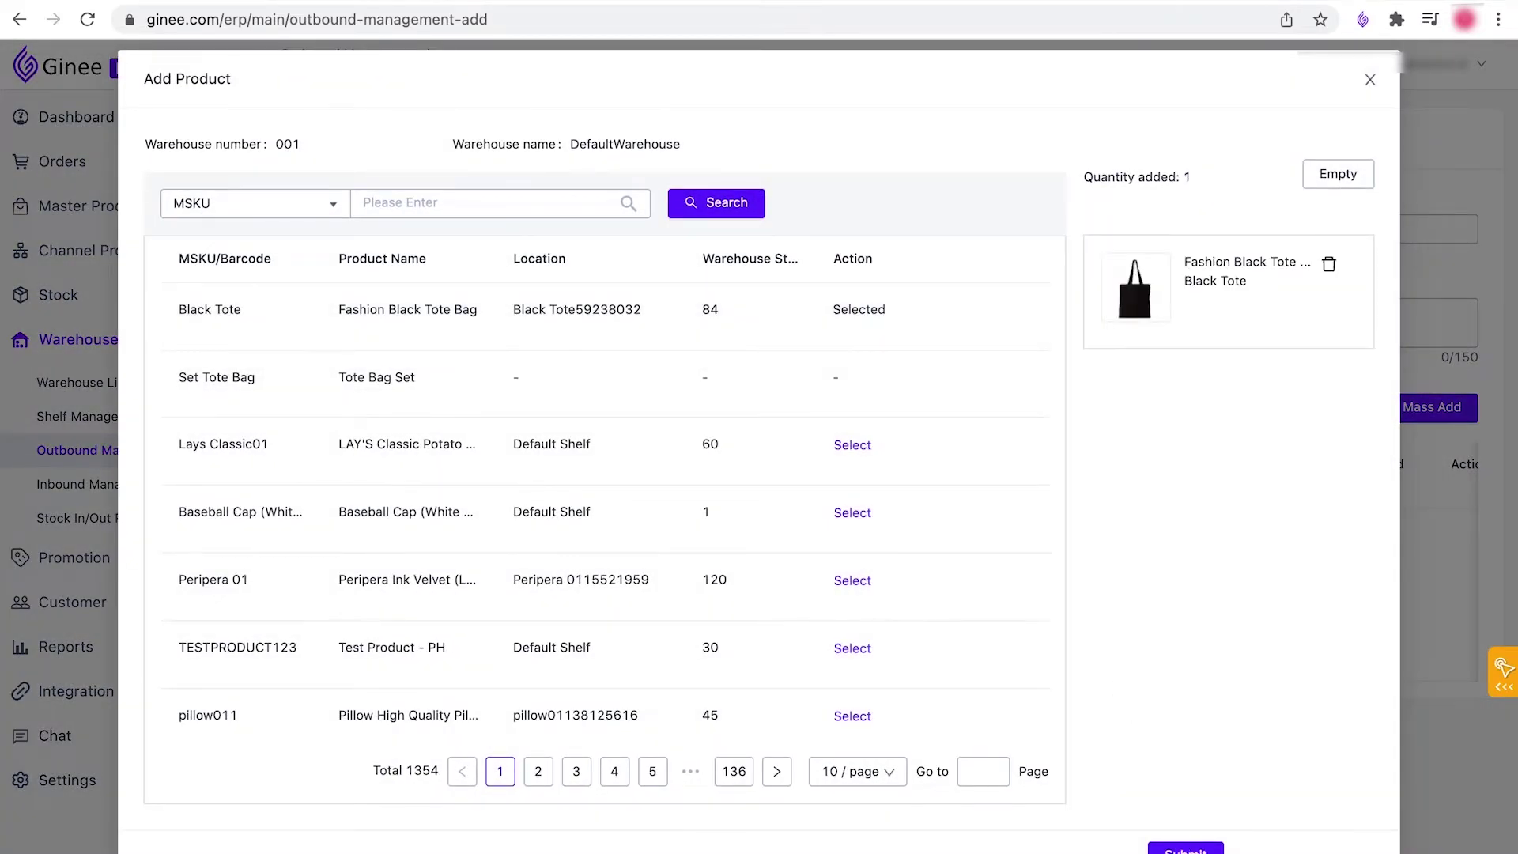
pyautogui.click(1180, 848)
pyautogui.click(1344, 542)
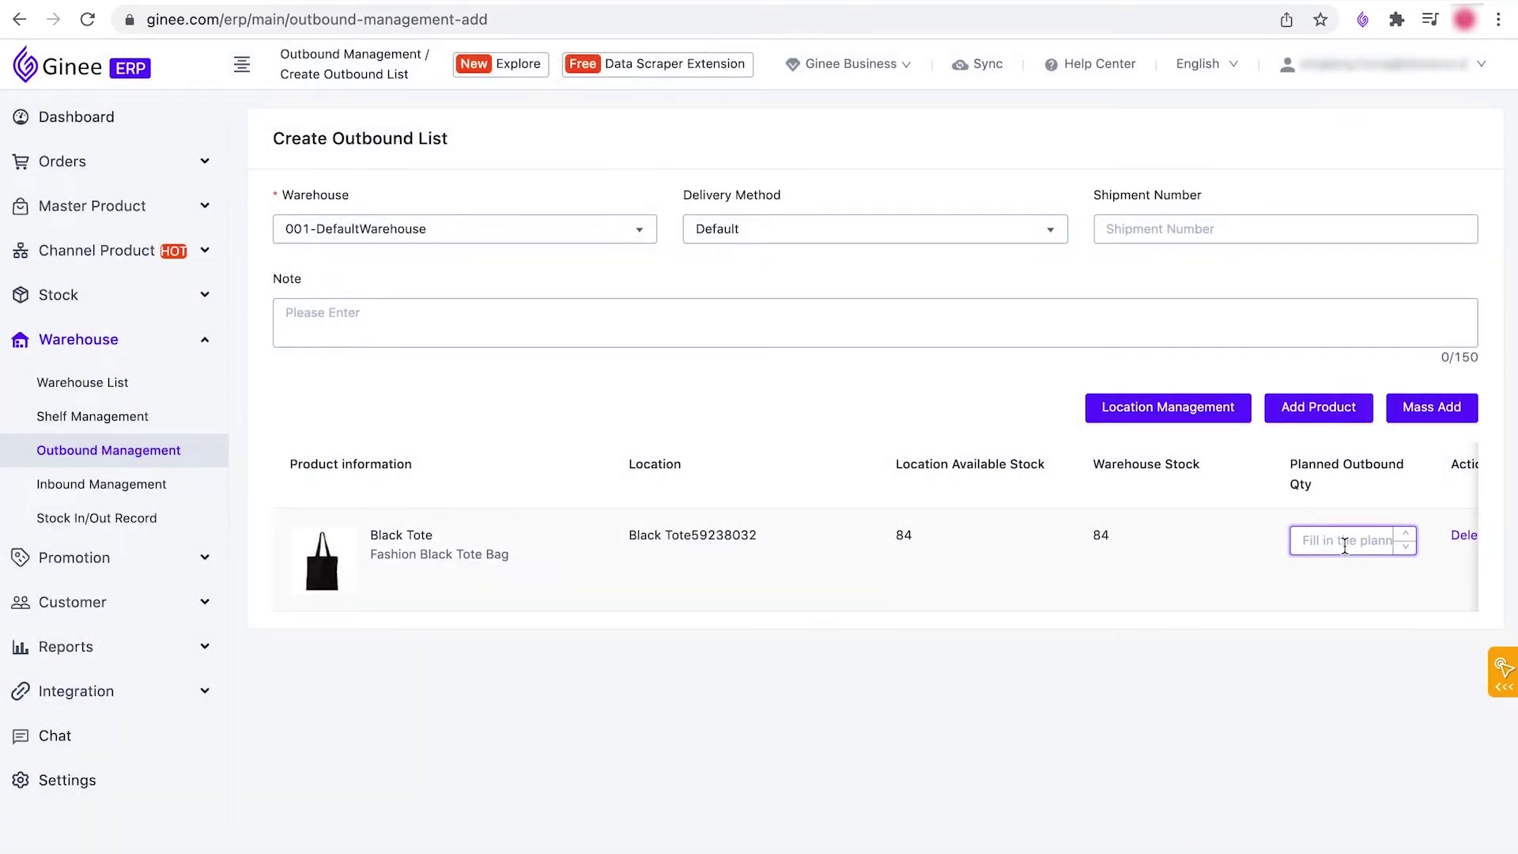
pyautogui.write('23')
pyautogui.click(1297, 643)
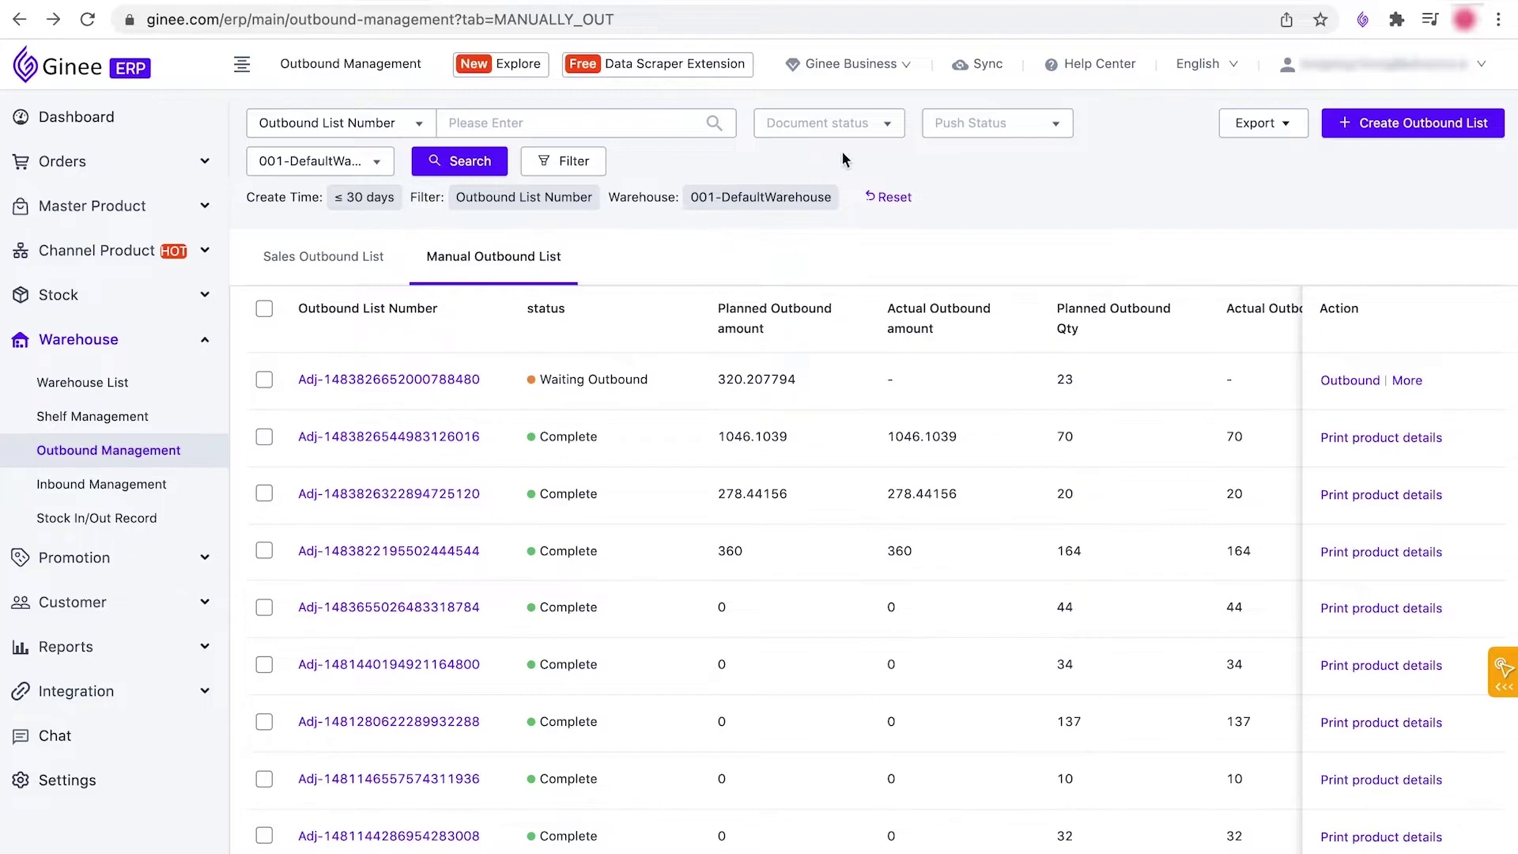
# Step: Review the document status options available for filtering the outbound lists
pyautogui.click(869, 126)
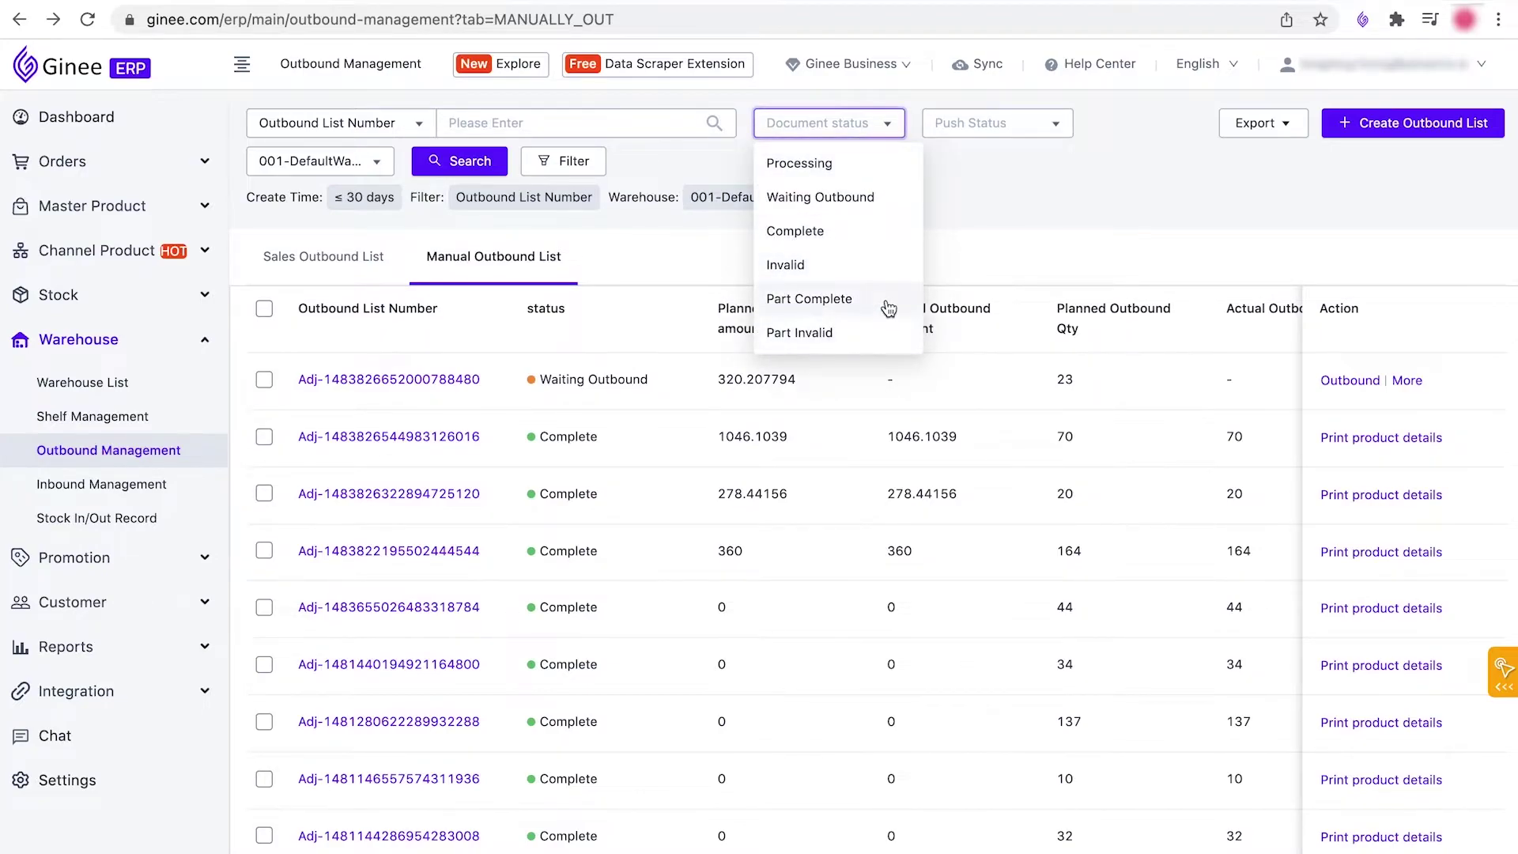
pyautogui.click(946, 259)
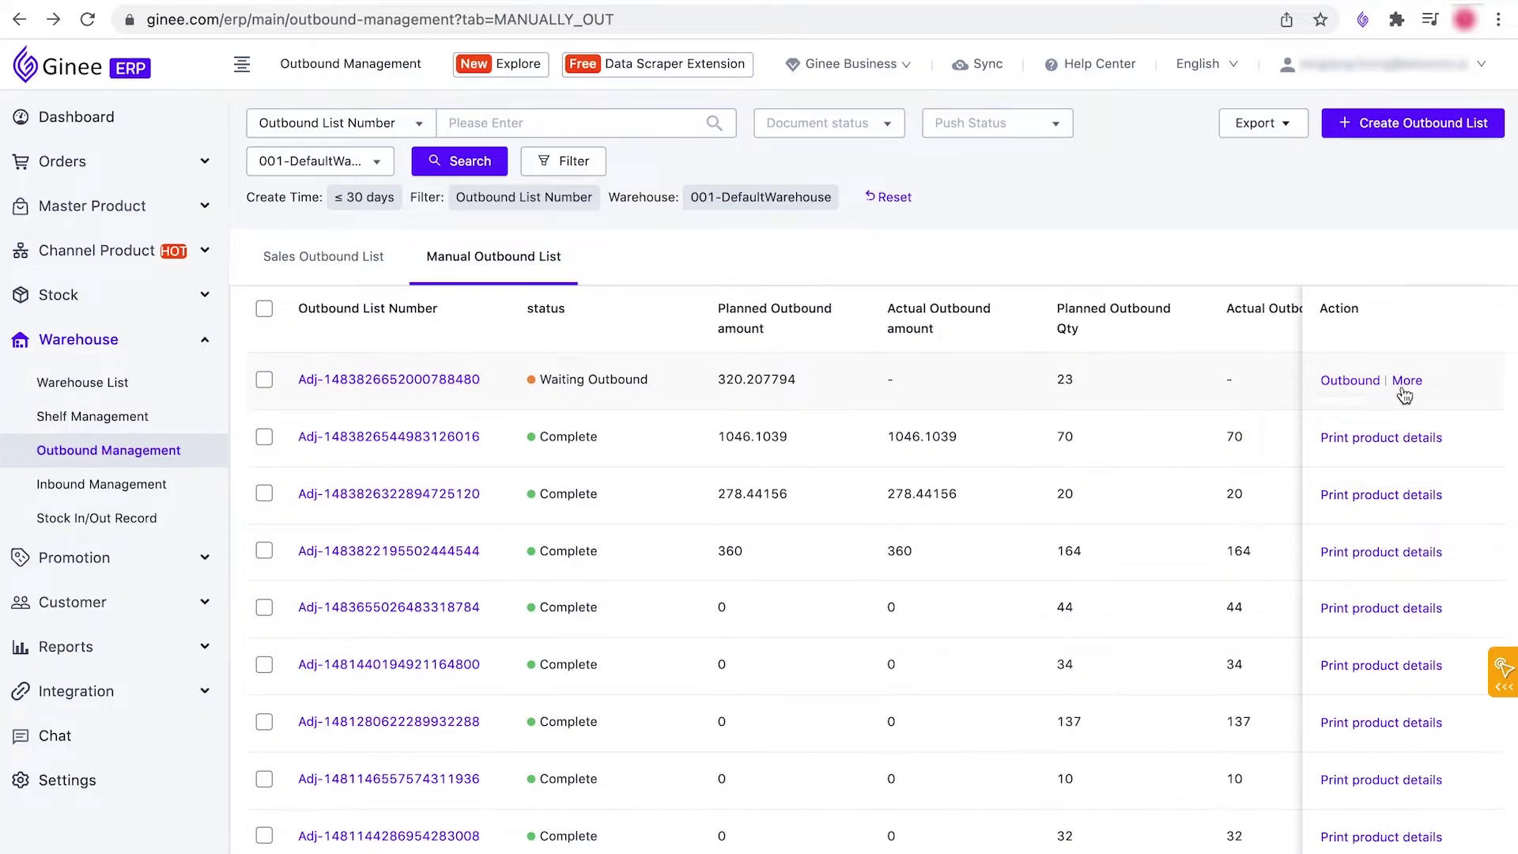
# Step: Process the waiting outbound list for Black Tote with an actual outbound quantity of 23
pyautogui.moveTo(1403, 394)
pyautogui.click(1350, 381)
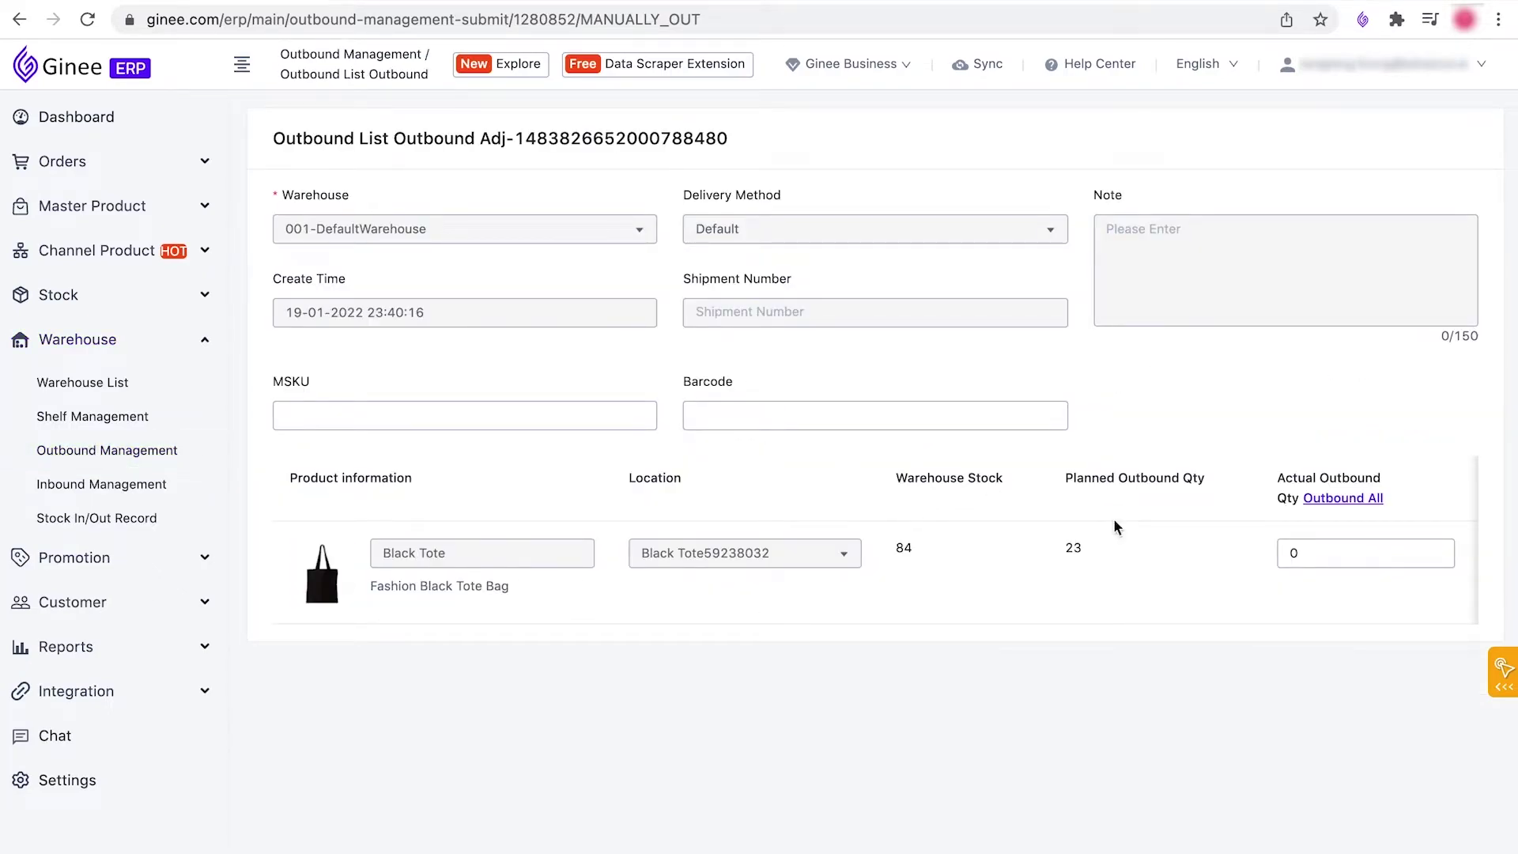
pyautogui.moveTo(1328, 556); pyautogui.dragTo(1278, 562)
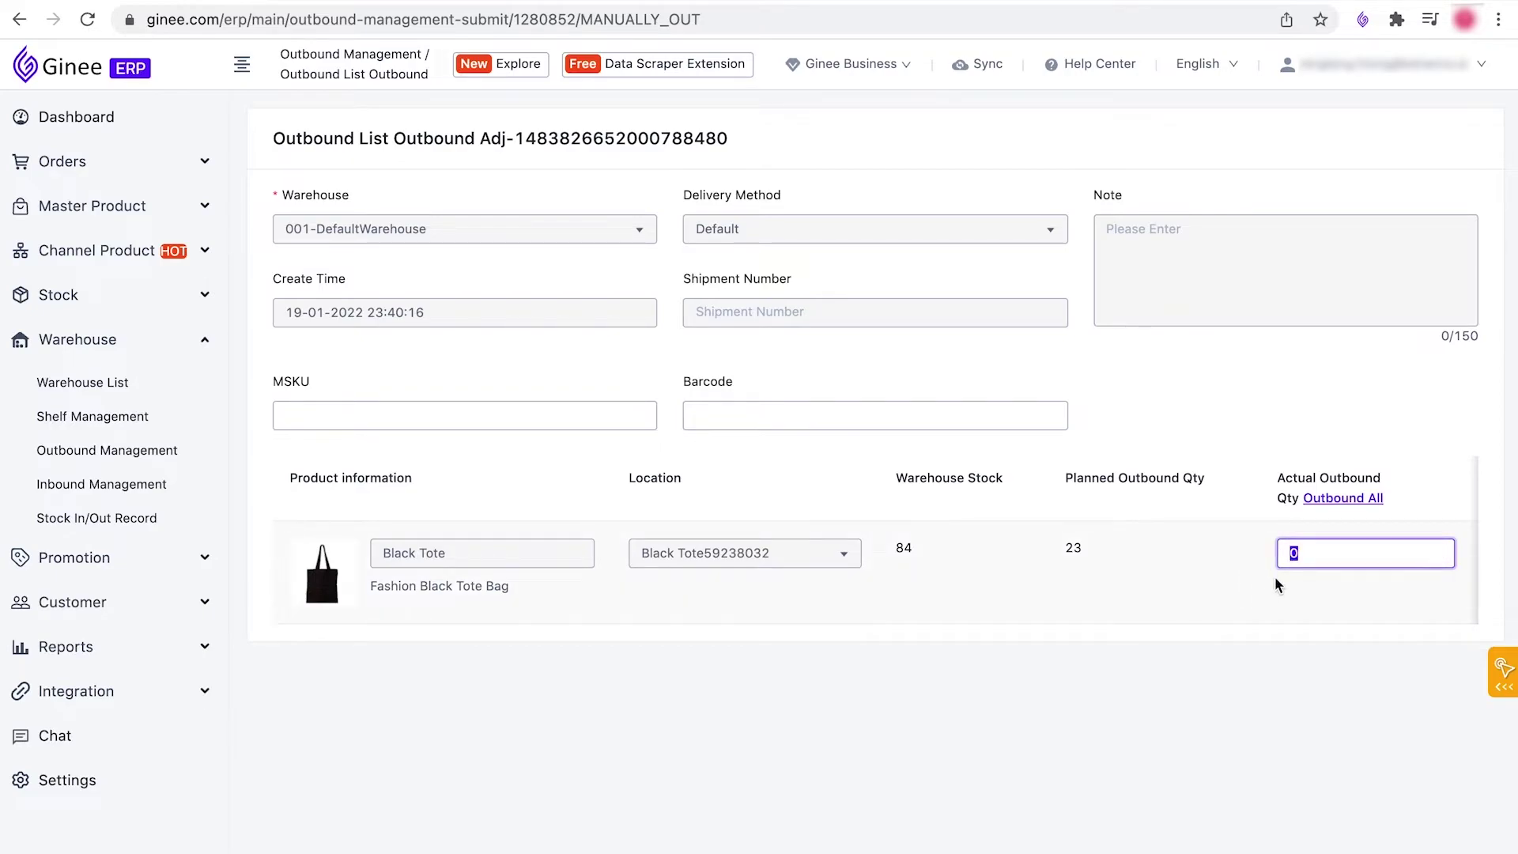
pyautogui.write('20')
pyautogui.click(1274, 672)
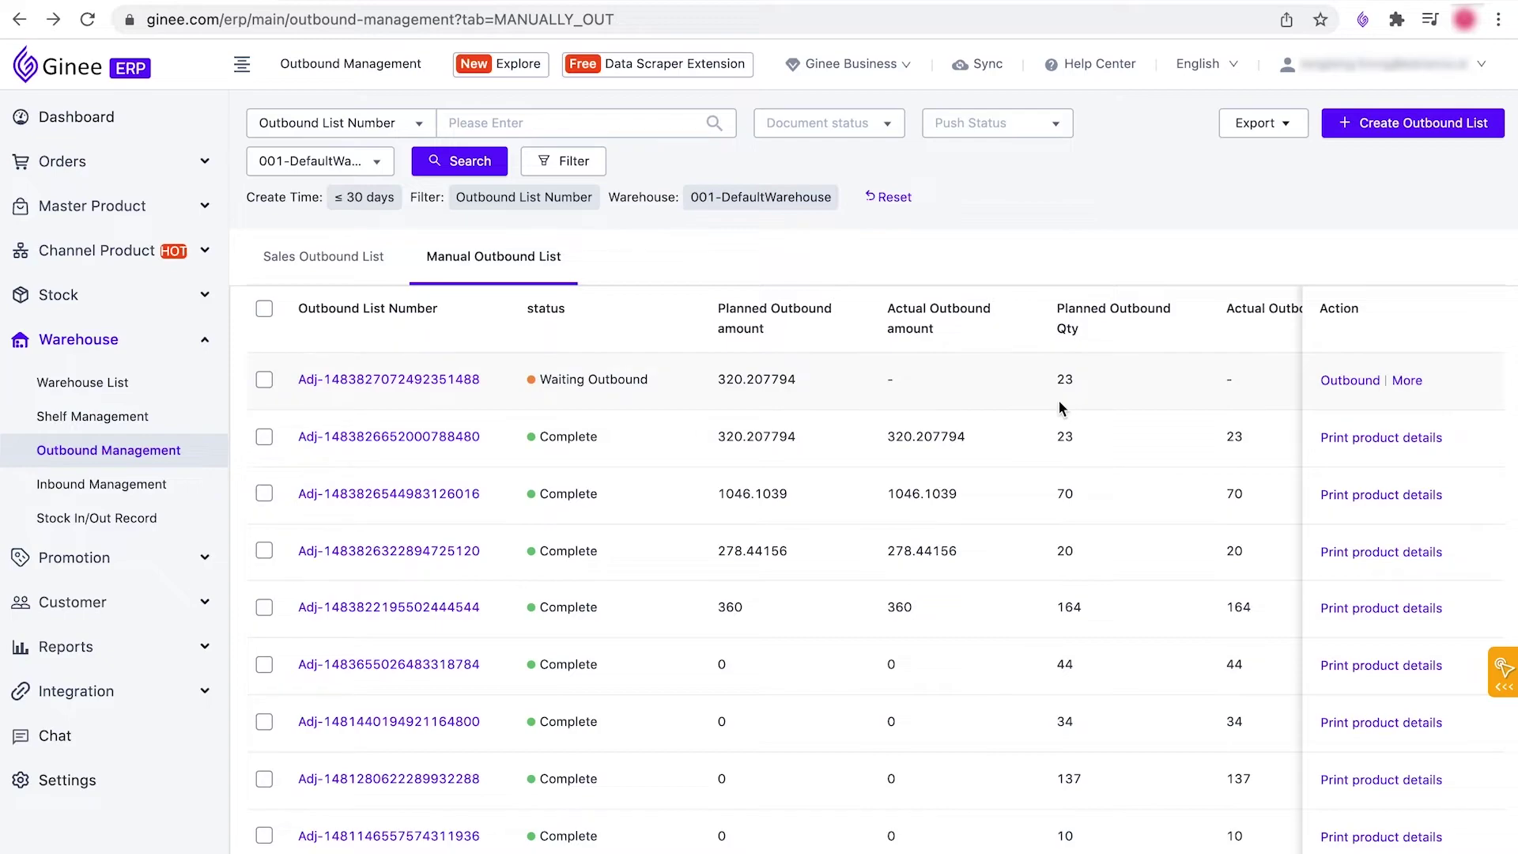
# Step: Set the newest manual outbound list with the Waiting Outbound status as invalid
pyautogui.click(1407, 381)
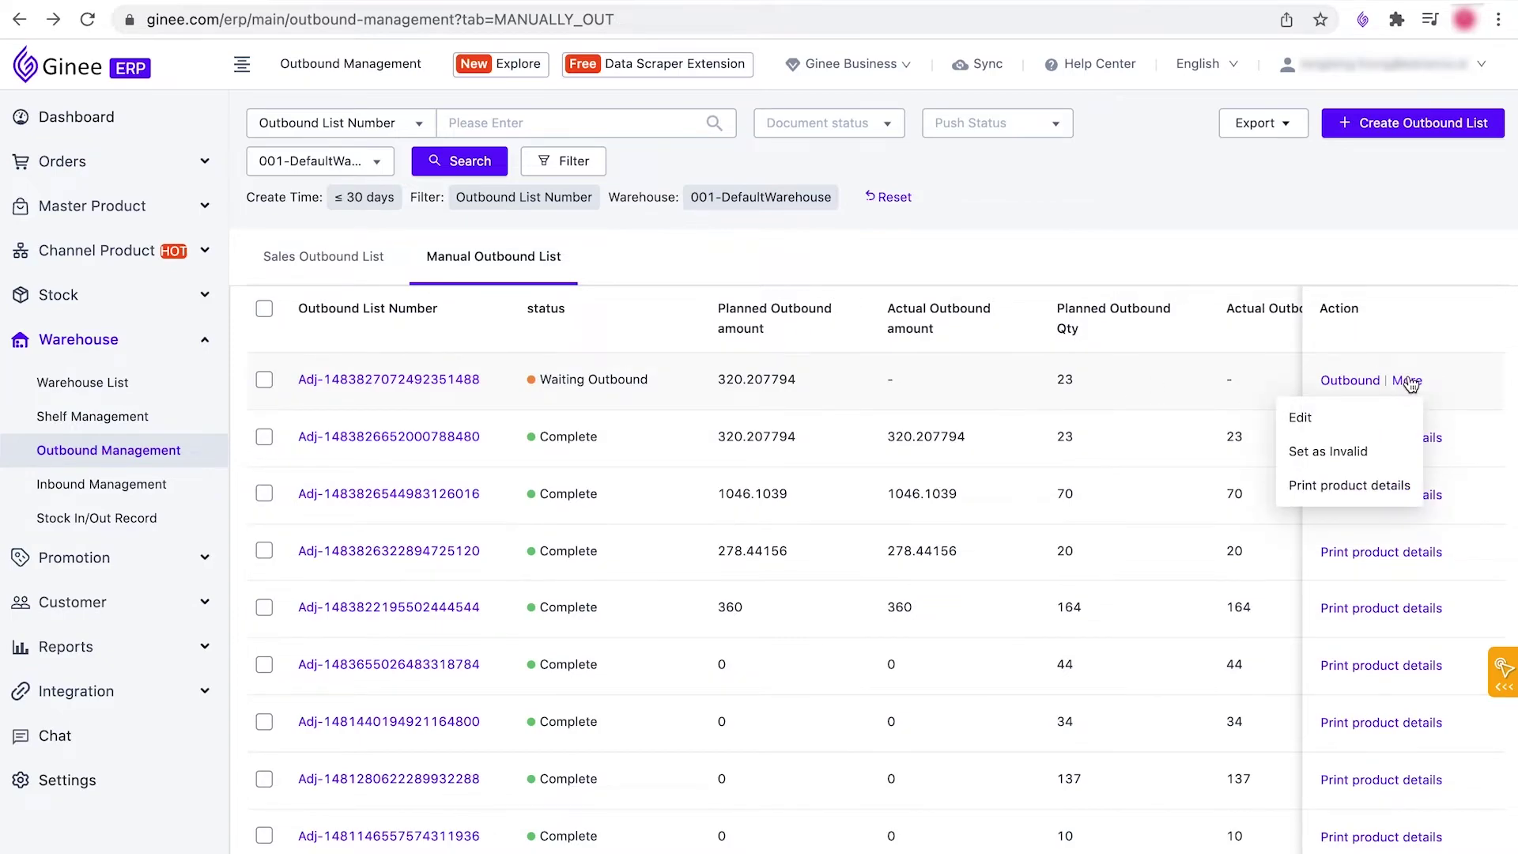
pyautogui.click(1392, 455)
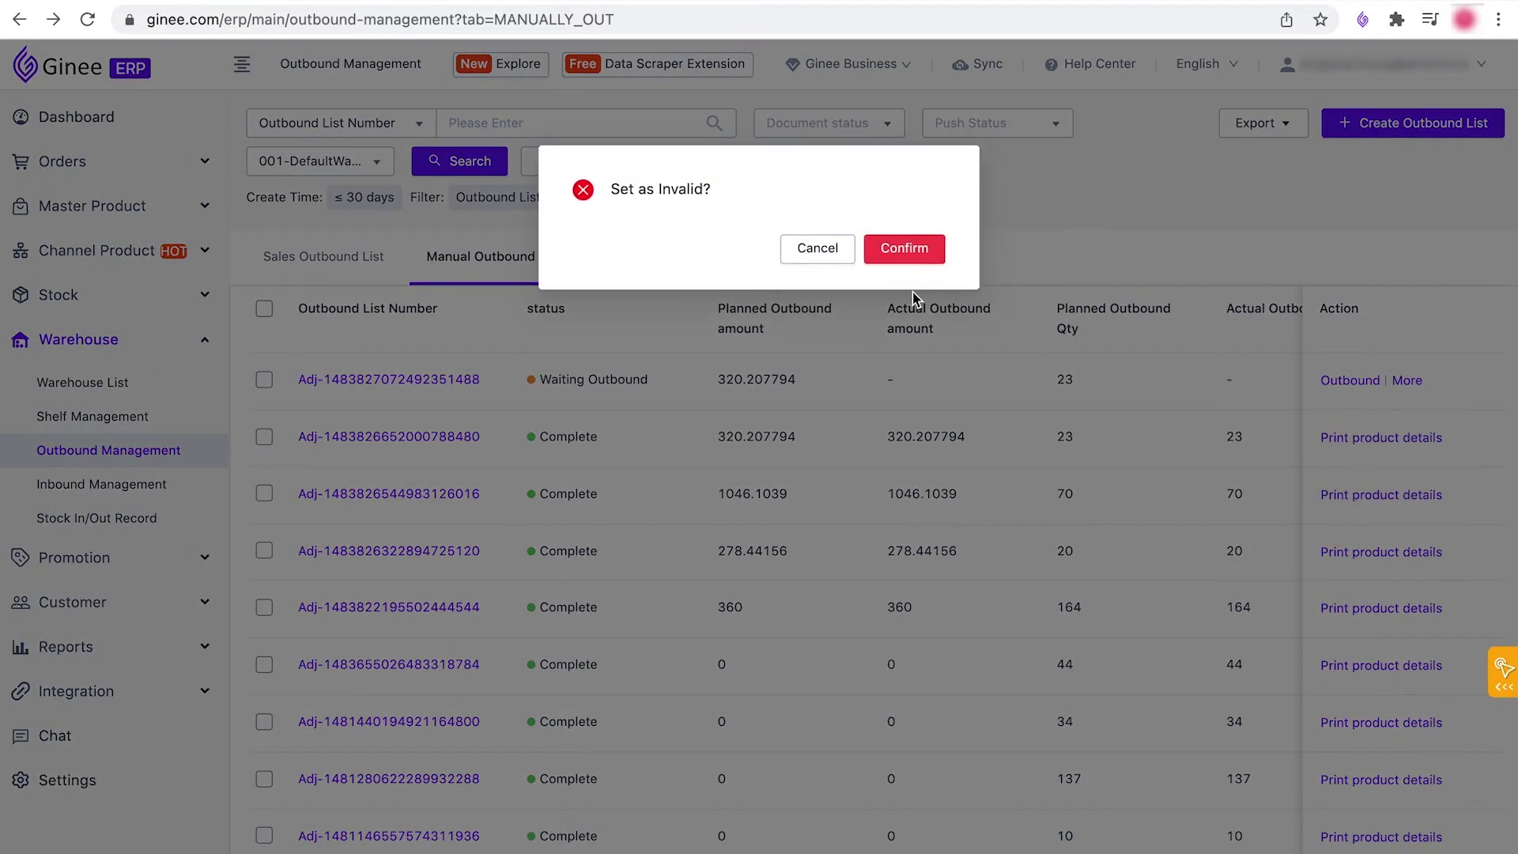
pyautogui.click(909, 251)
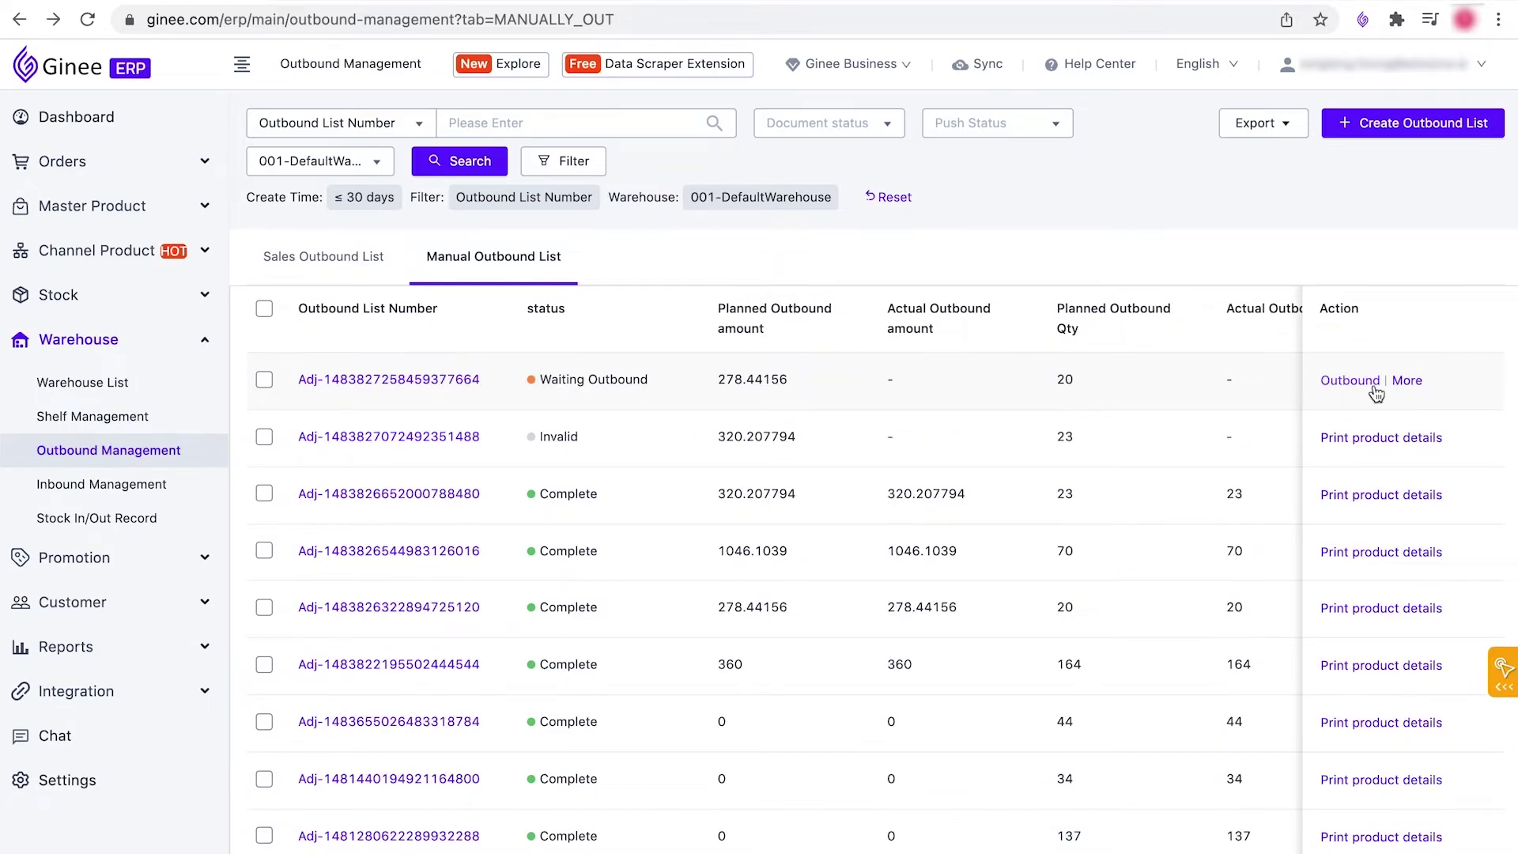
# Step: Process the waiting outbound list for Black Tote with an actual outbound quantity of 10
pyautogui.click(1374, 388)
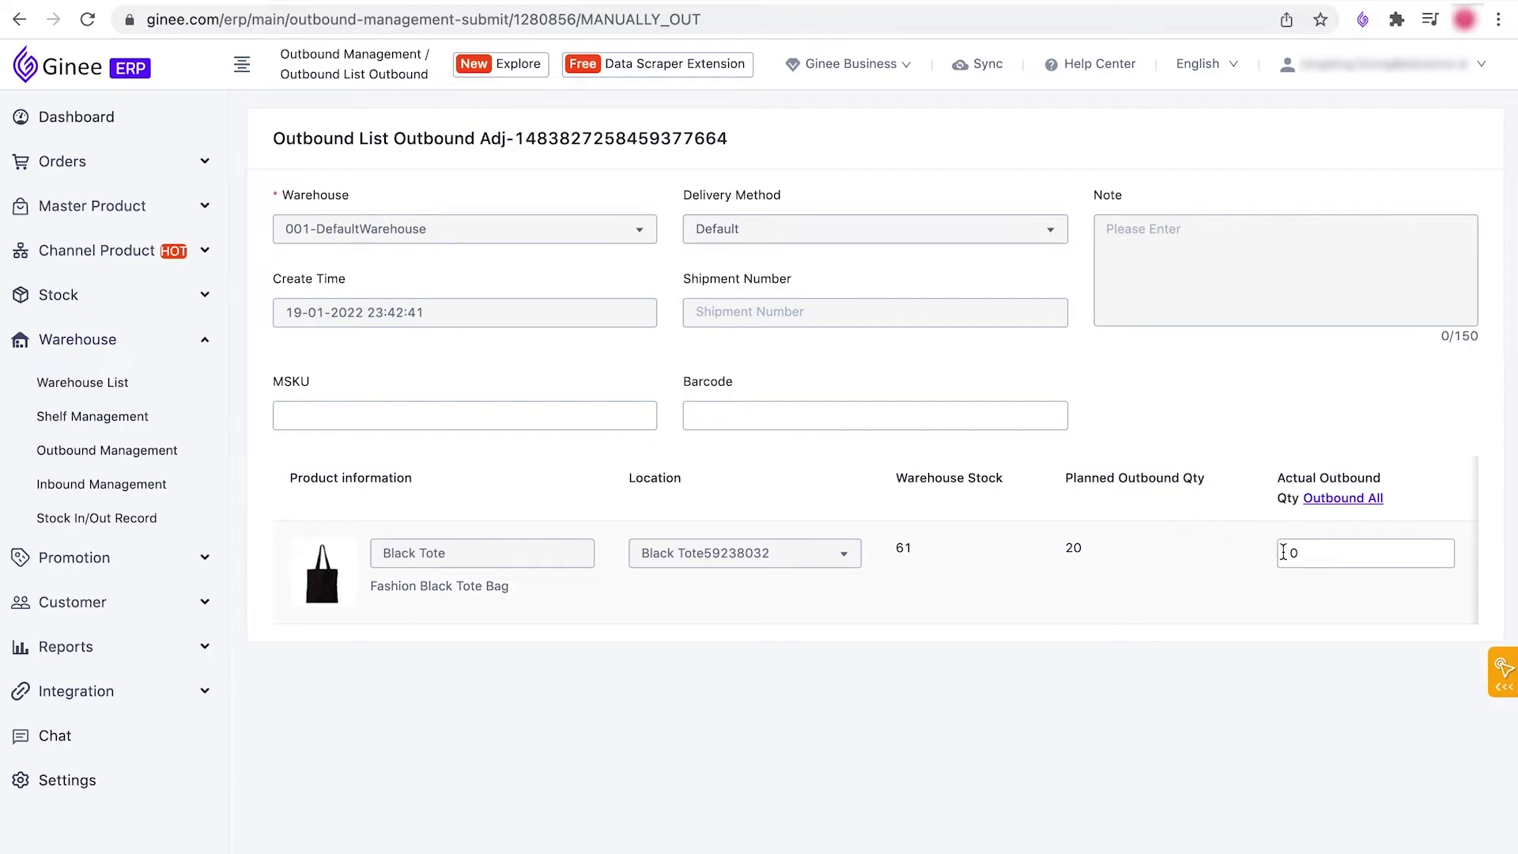
pyautogui.moveTo(1315, 553); pyautogui.dragTo(1268, 558)
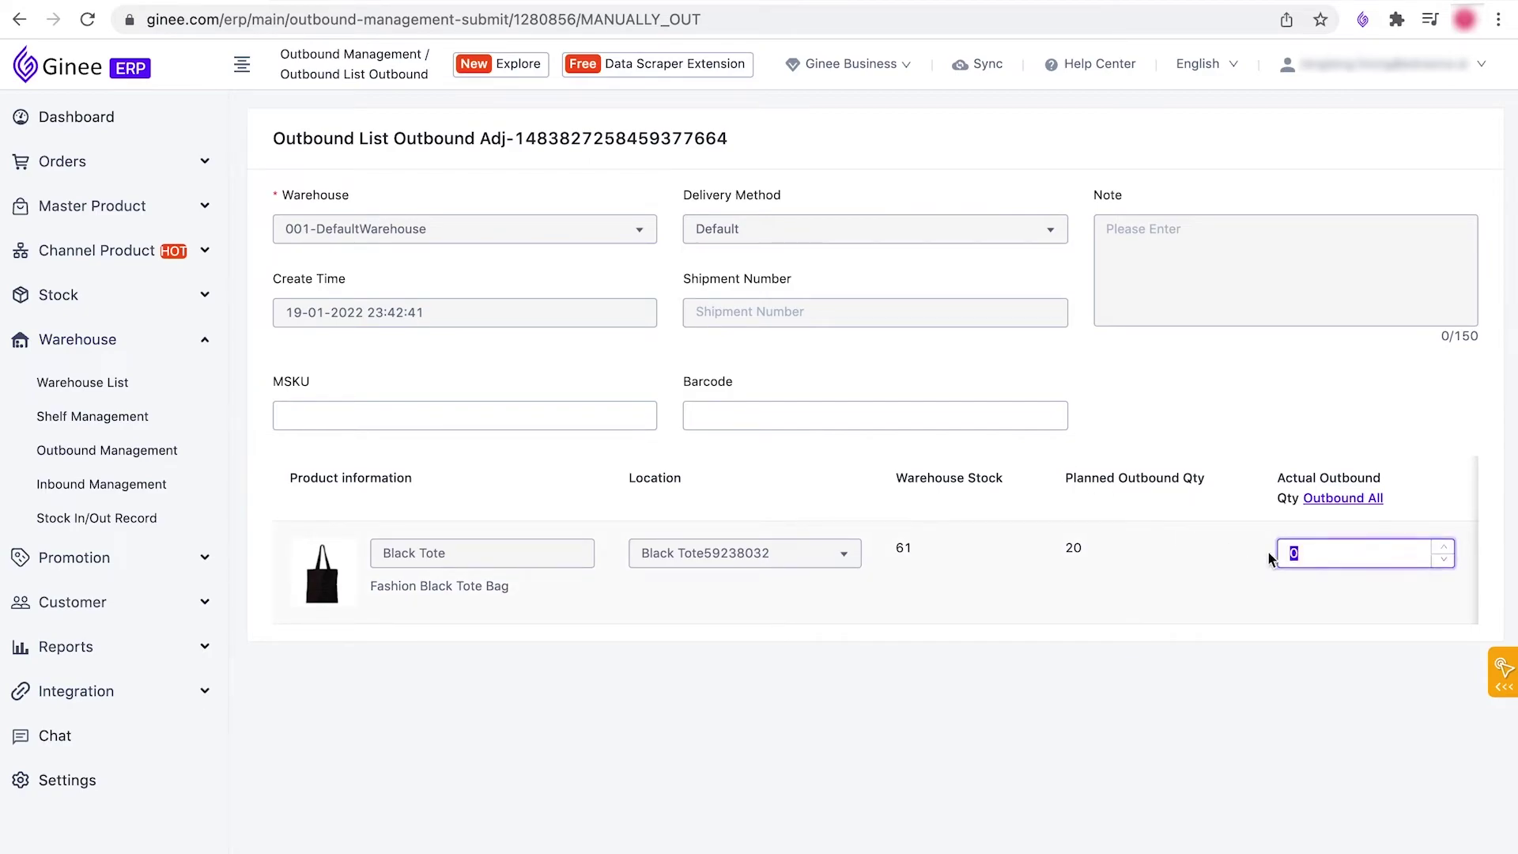
pyautogui.write('10')
pyautogui.click(1182, 676)
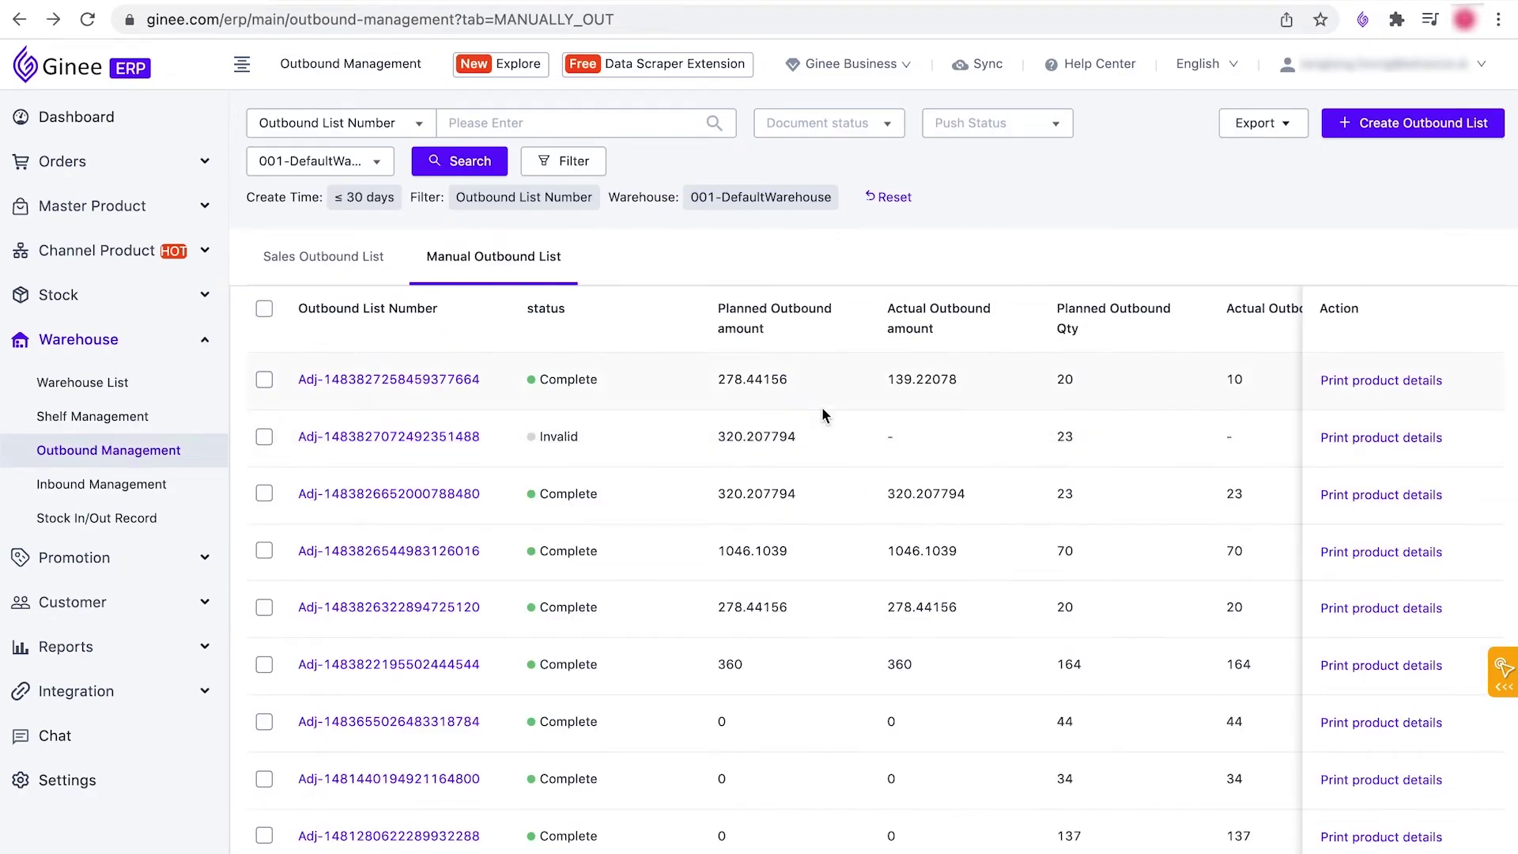
# Step: View the printable product details of the completed manual outbound list with a planned quantity of 164 and return to the list overview
pyautogui.hscroll(2, 1184, 405)
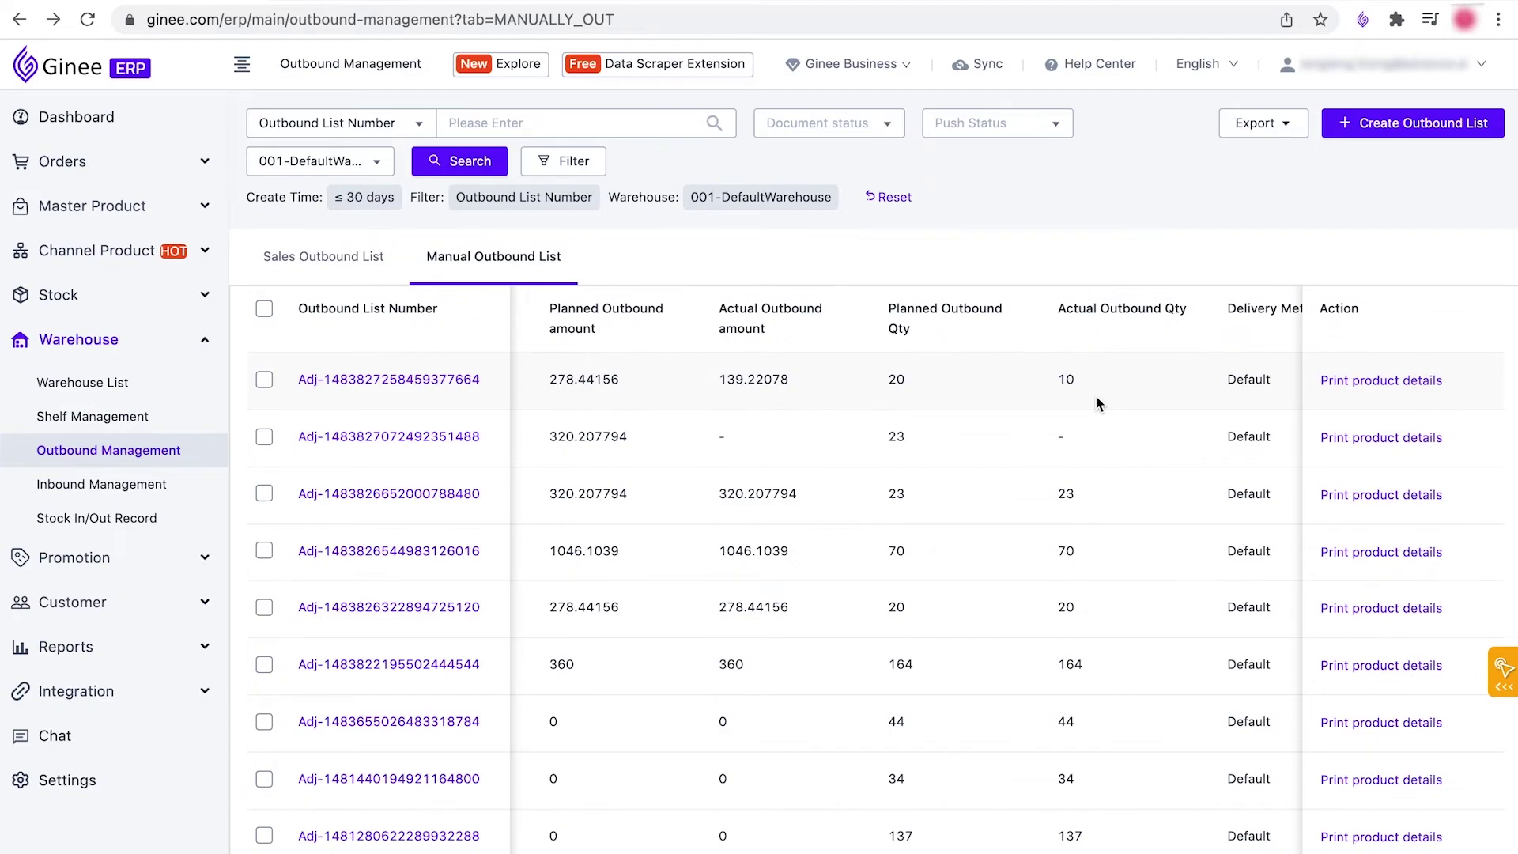
pyautogui.hscroll(-2, 1022, 519)
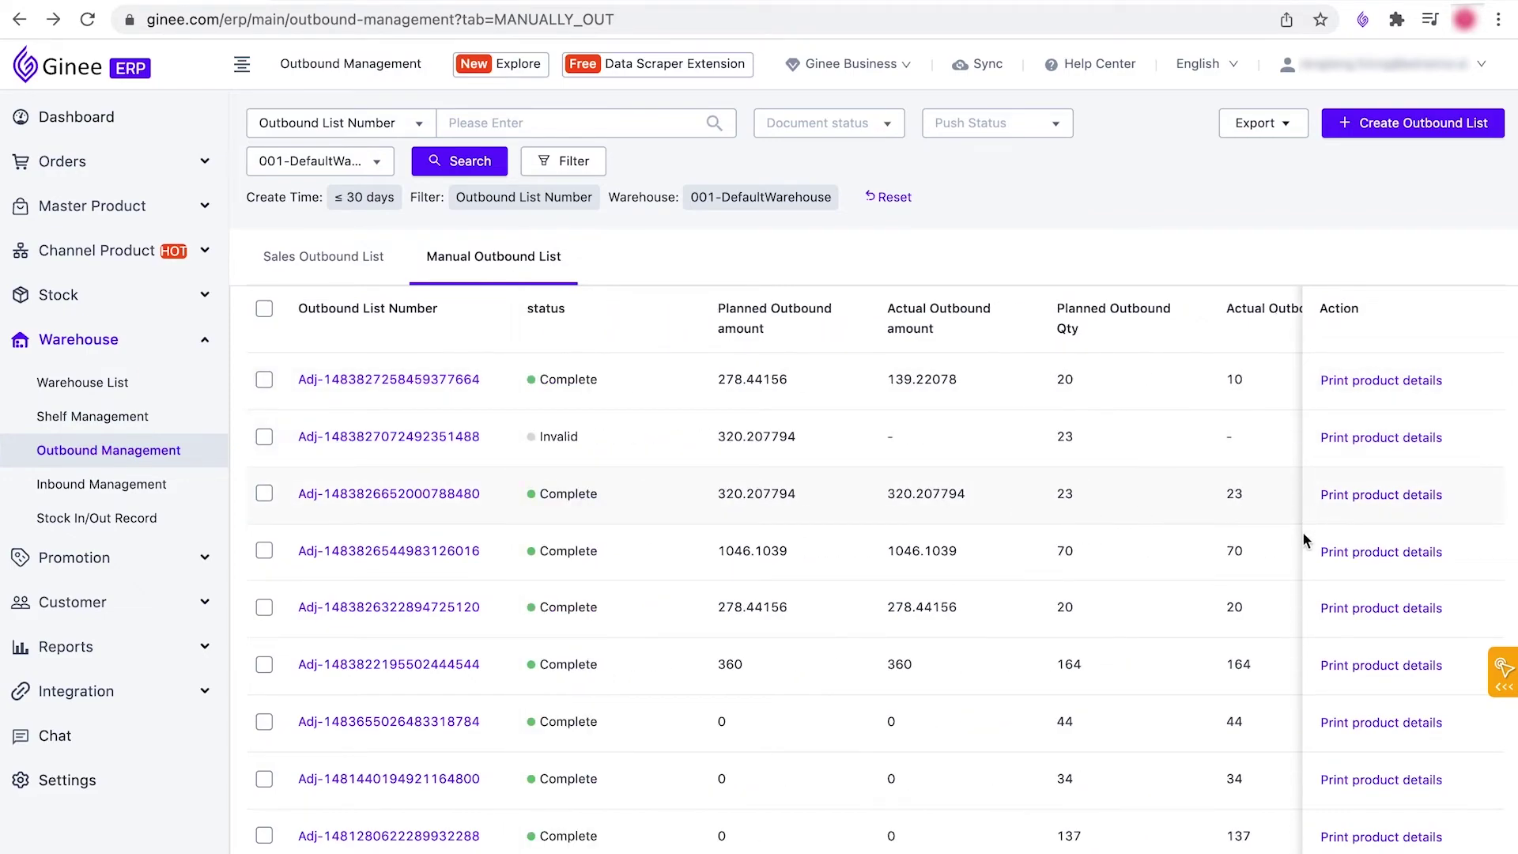
pyautogui.click(1375, 665)
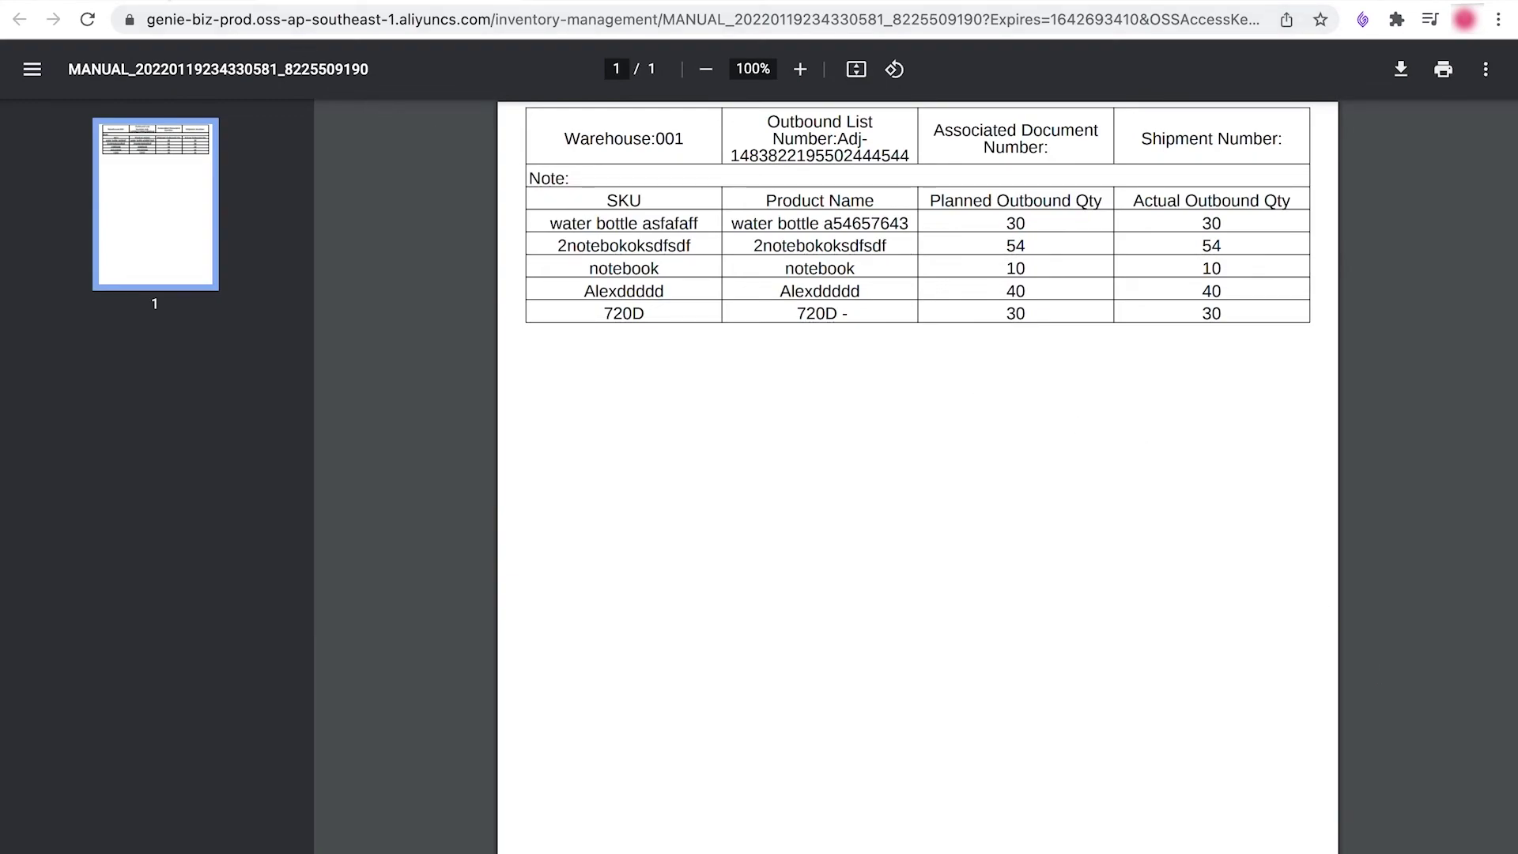
pyautogui.click(199, 1)
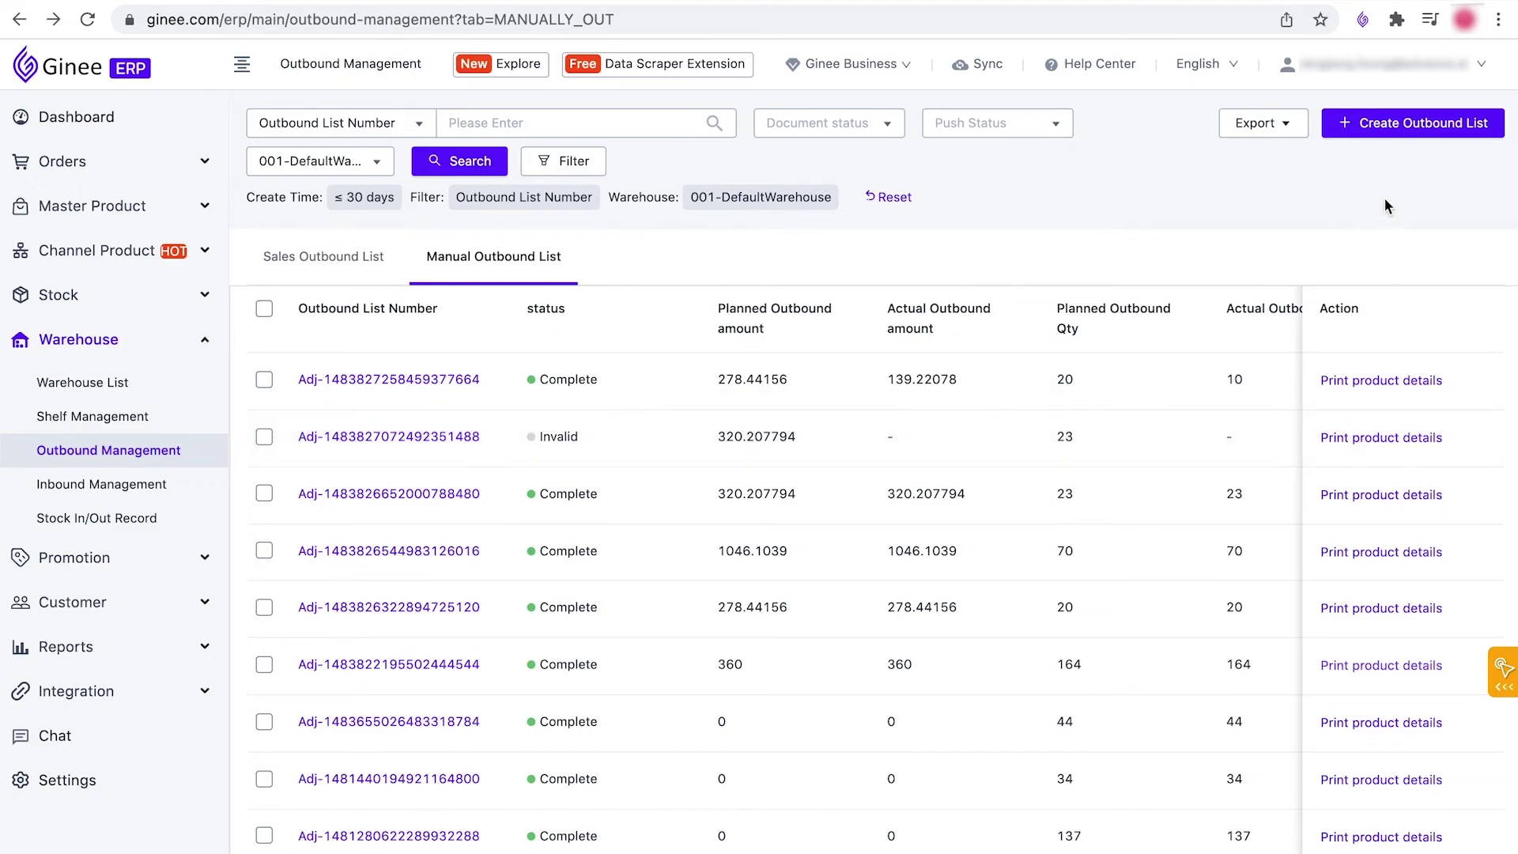
# Step: Review the export options available for outbound, pick, sort and detail lists
pyautogui.click(1273, 124)
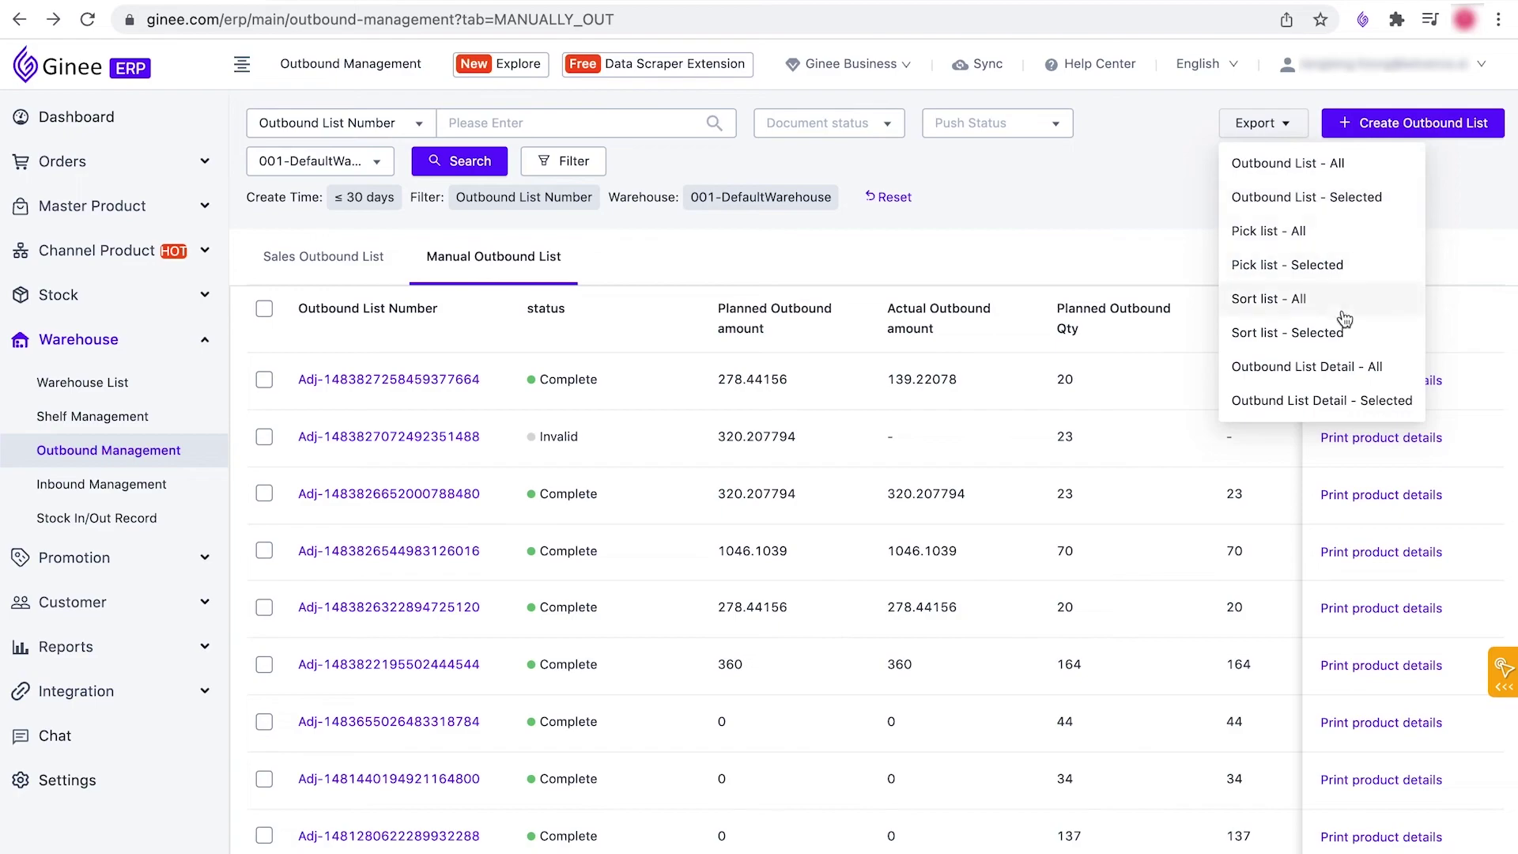
pyautogui.click(1328, 400)
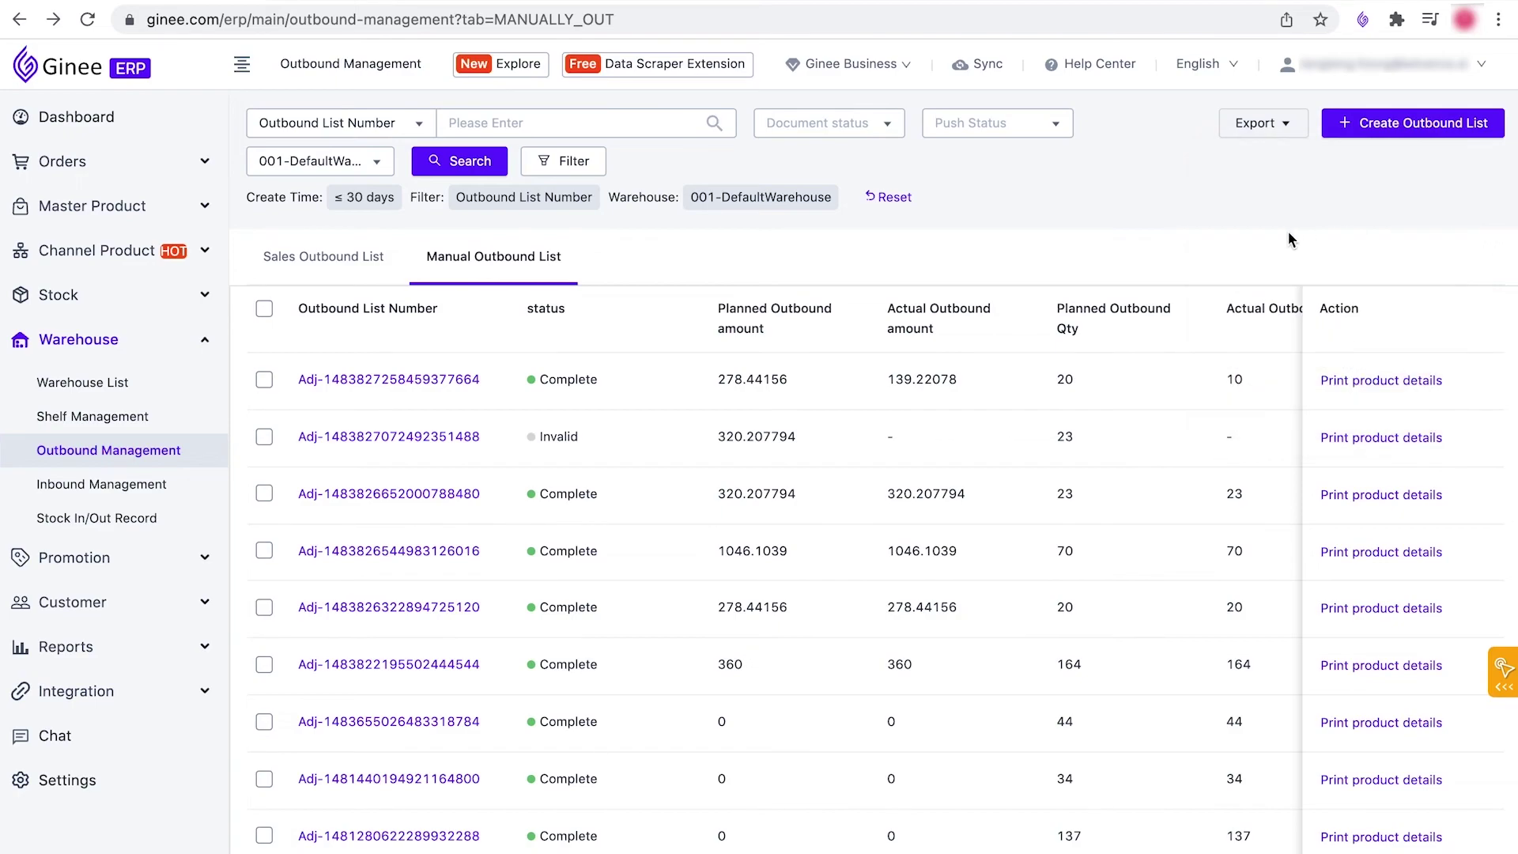